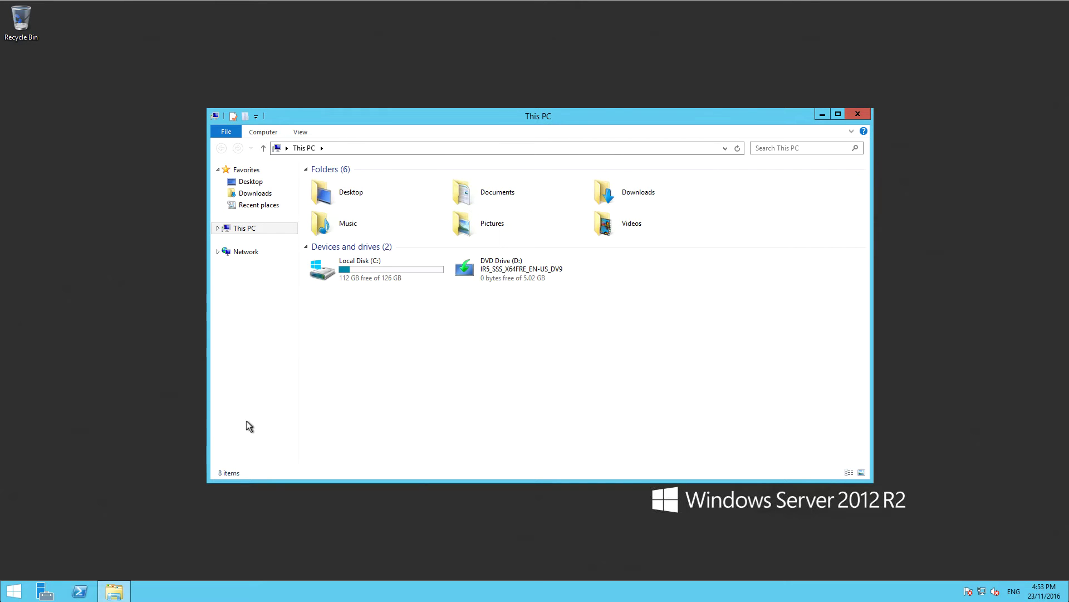
click(361, 147)
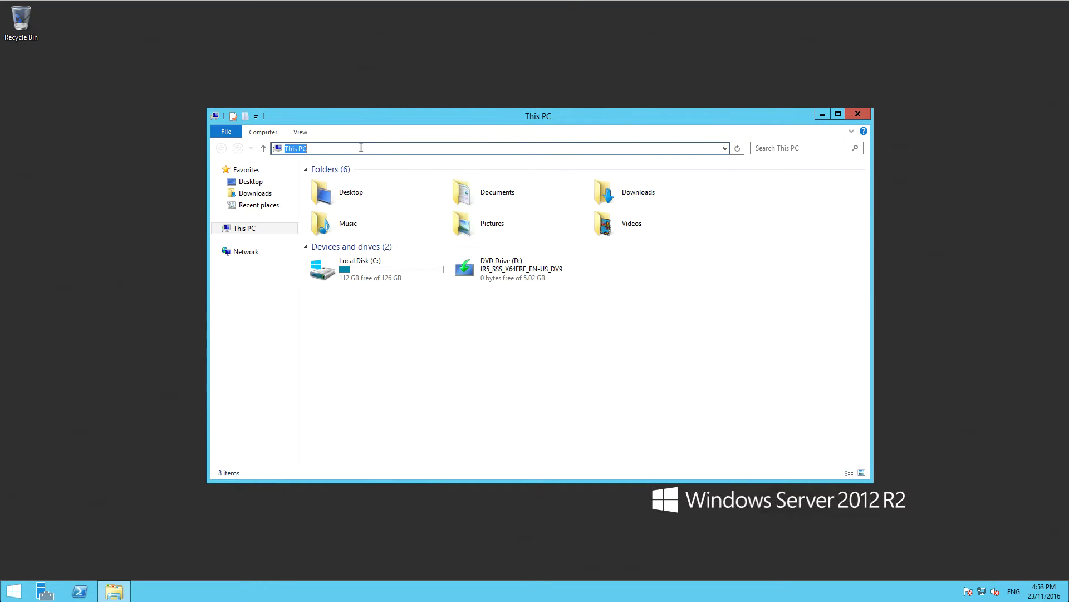
text(\\)
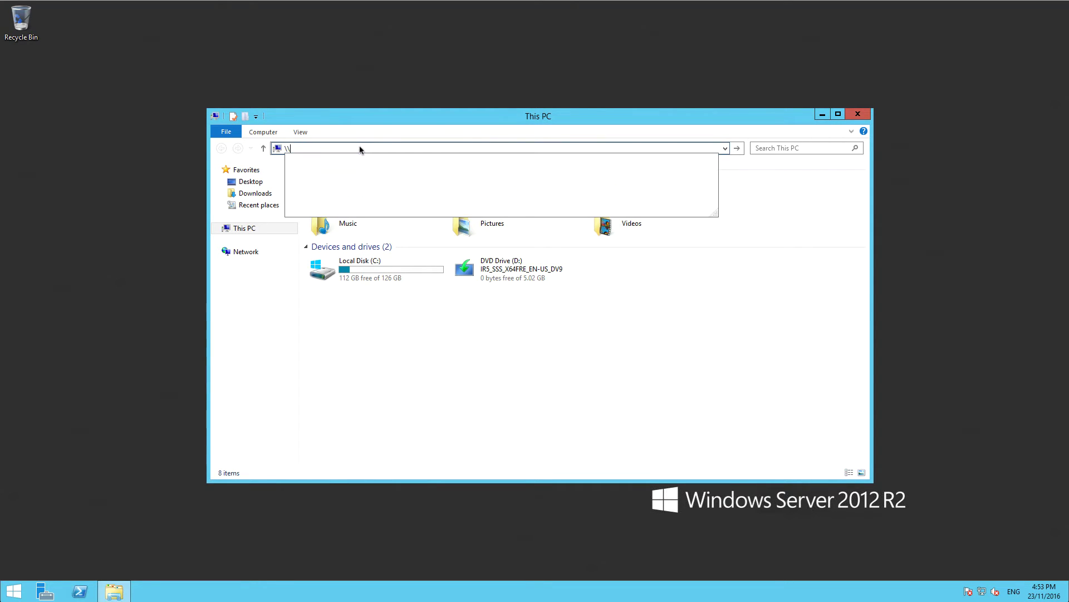
text(sbosql)
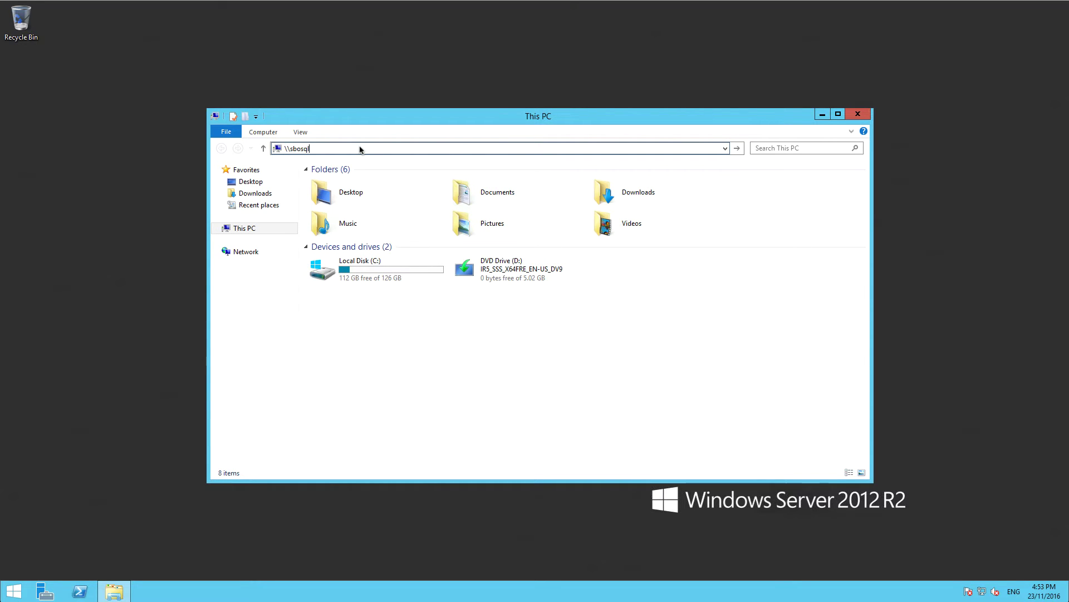
key(Return)
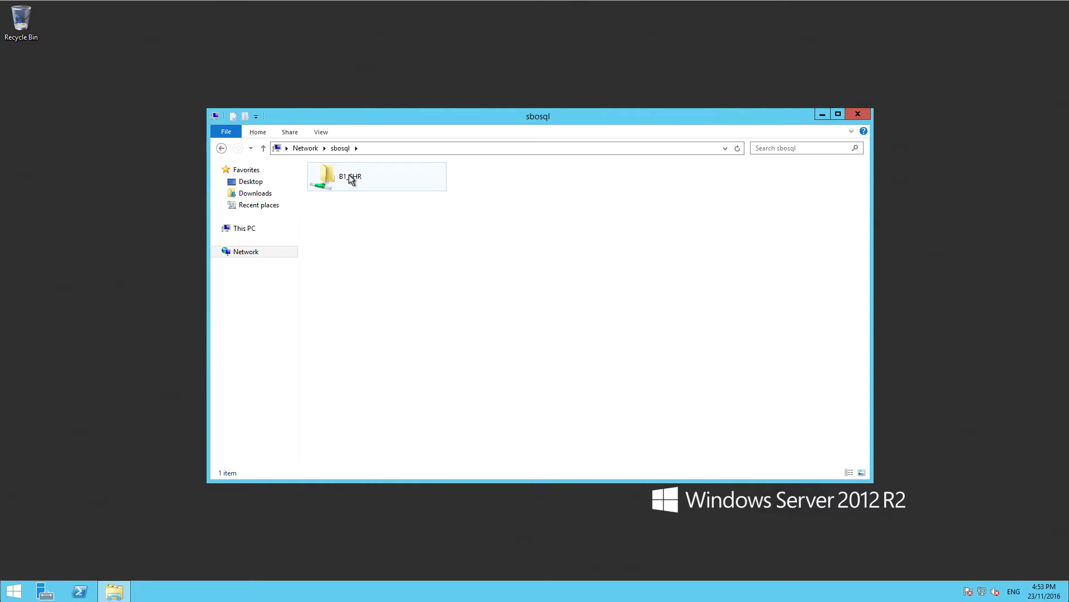
double_click(349, 178)
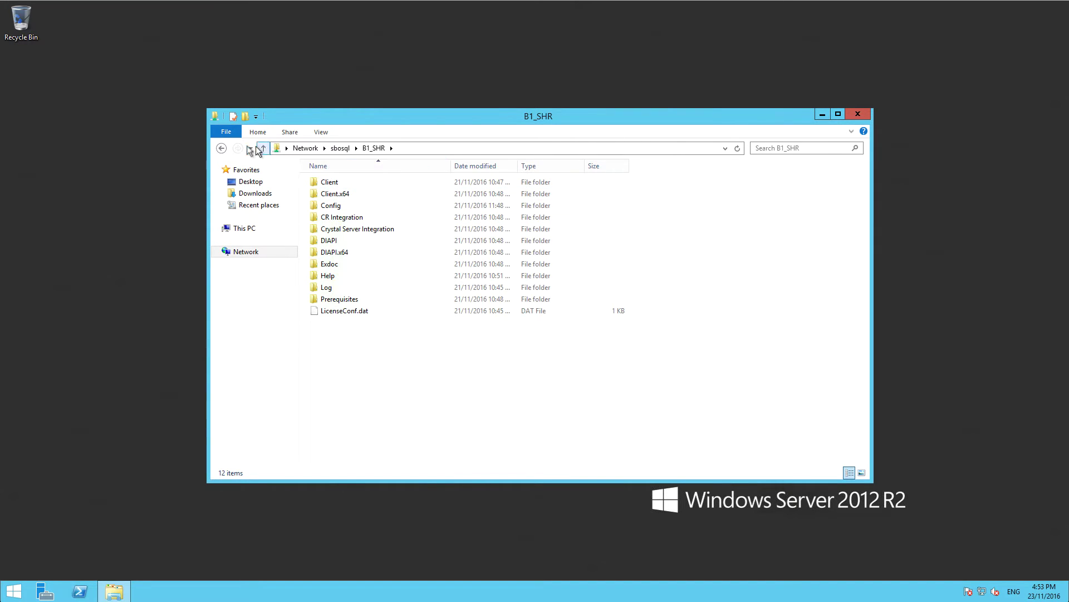
click(221, 149)
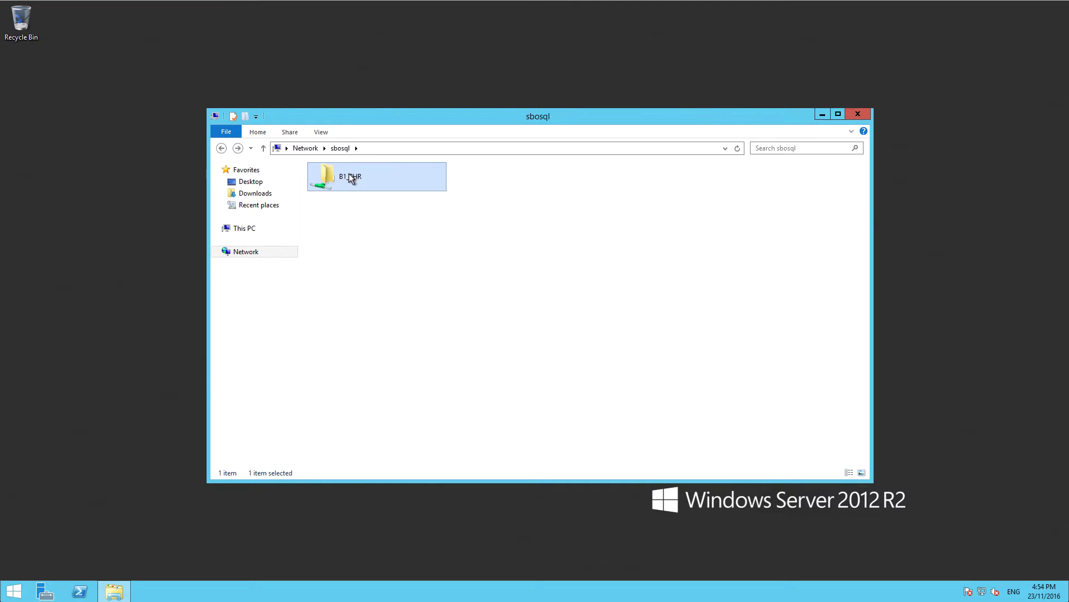
click(258, 231)
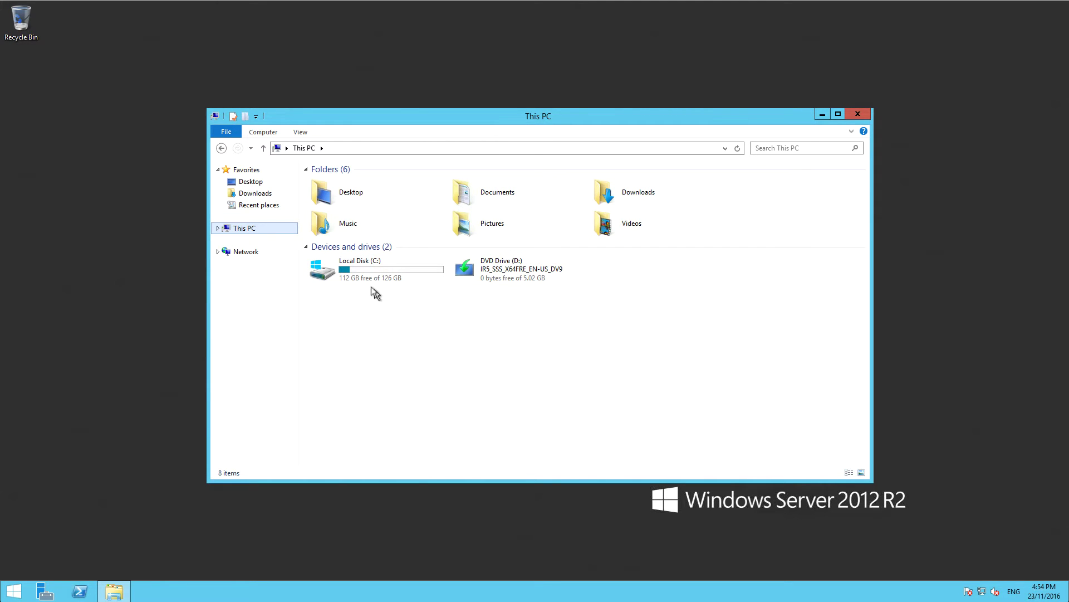
Map the B1_SHR share on sbosql as network drive S:.
click(219, 149)
click(343, 182)
right_click(352, 180)
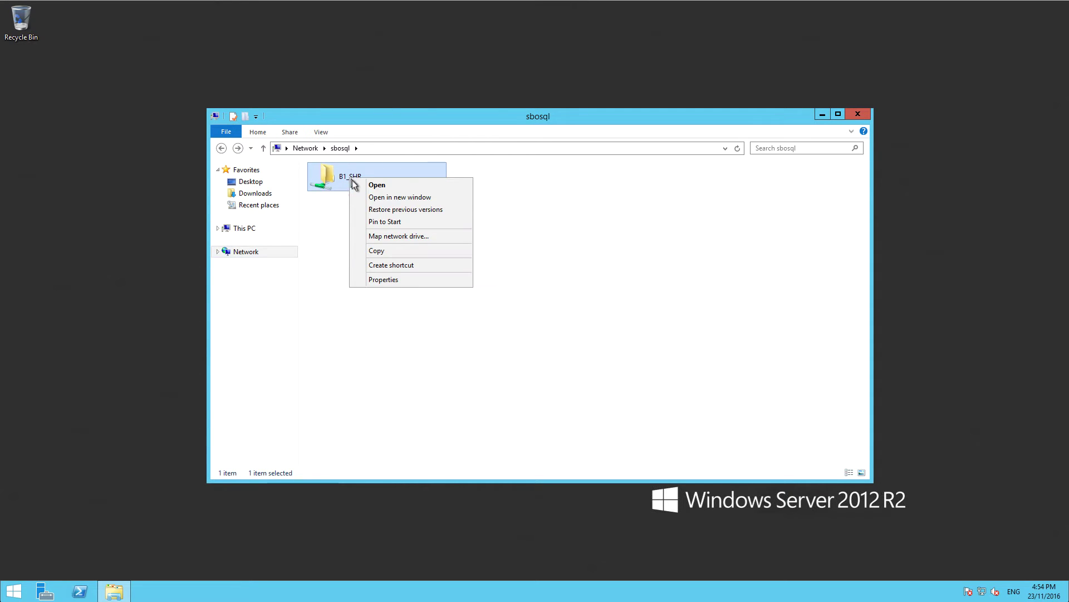
click(396, 236)
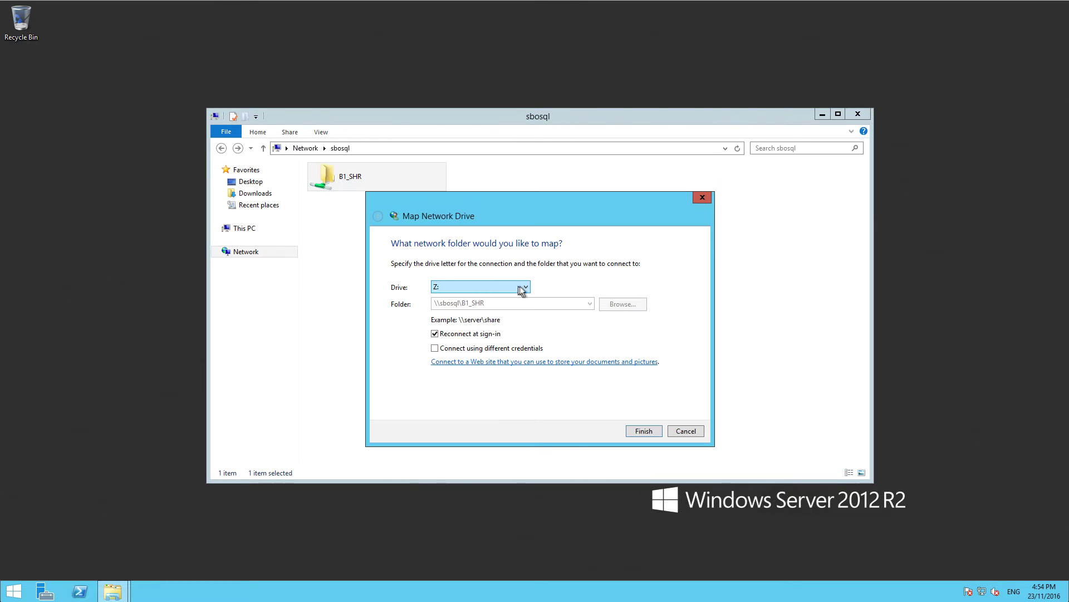
click(521, 287)
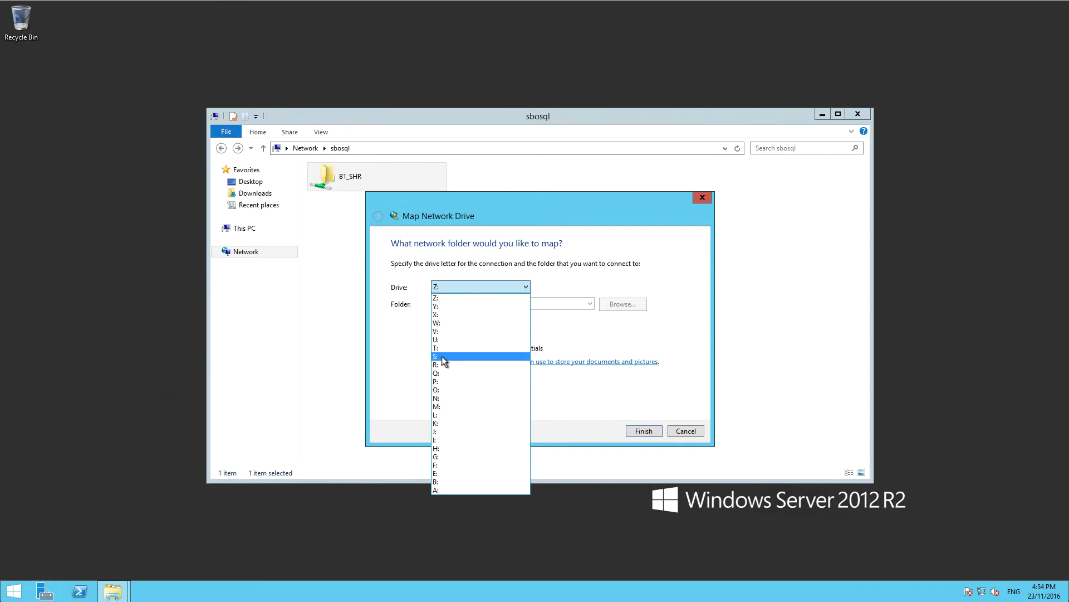
click(444, 356)
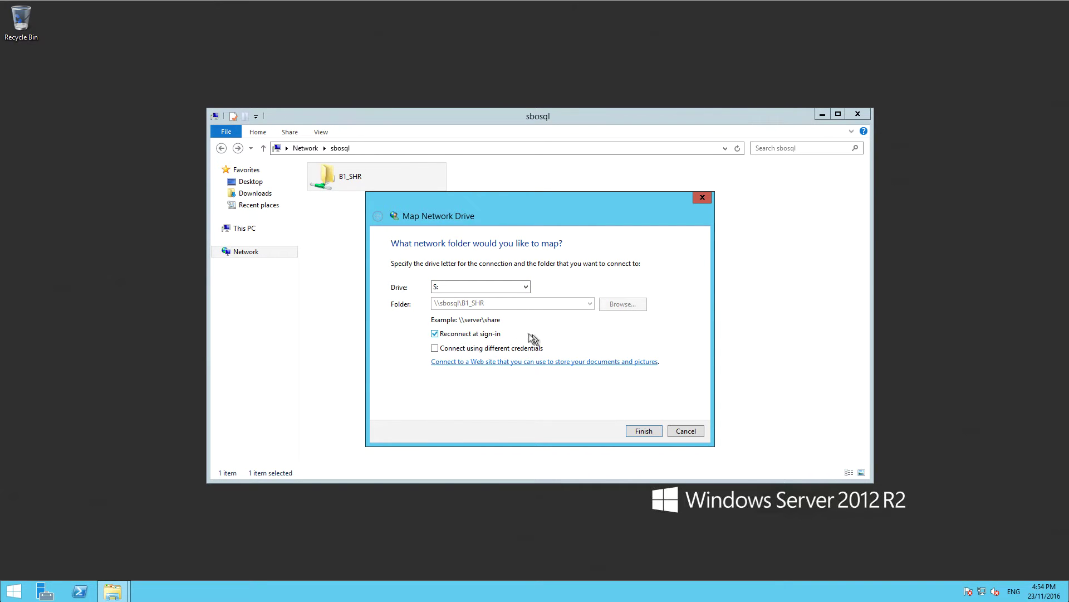
click(644, 431)
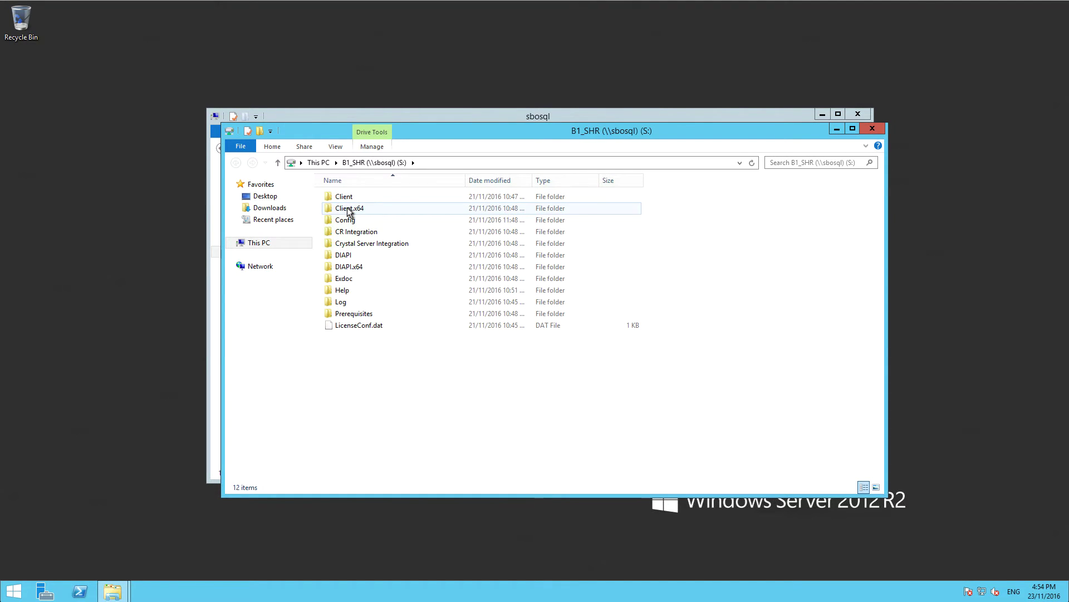
Inspect the setup file in Client.x64, then close the Client.x64 and sbosql windows.
double_click(349, 209)
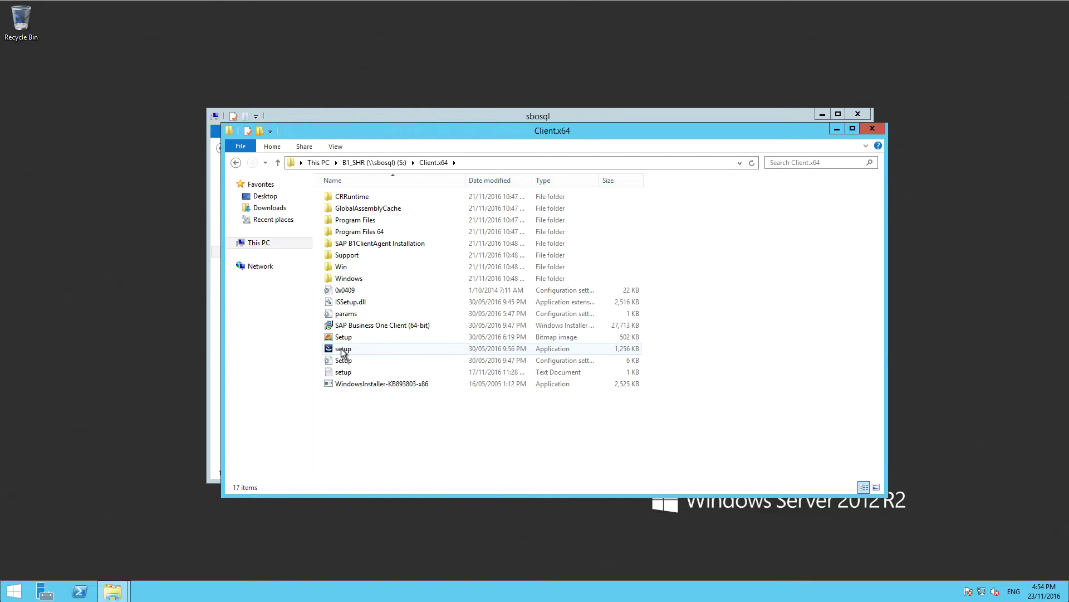
right_click(342, 349)
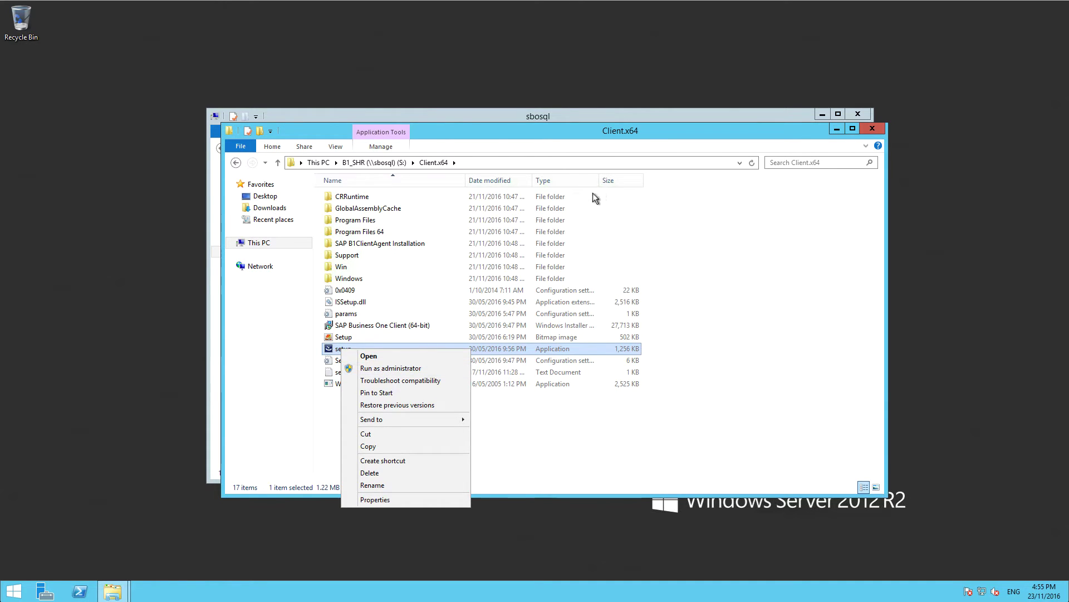
click(873, 129)
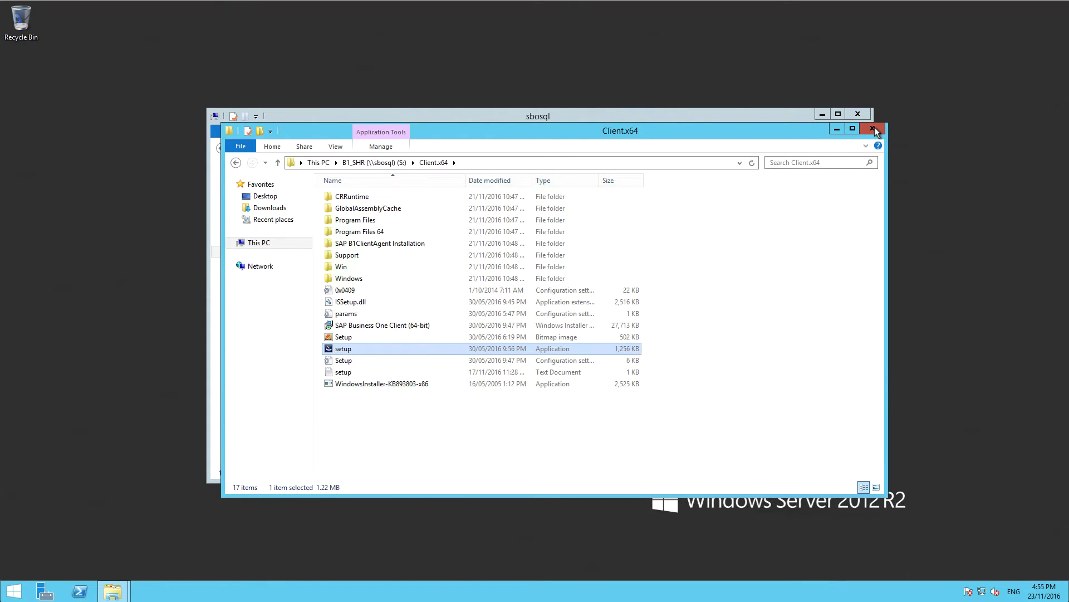
click(873, 129)
click(864, 116)
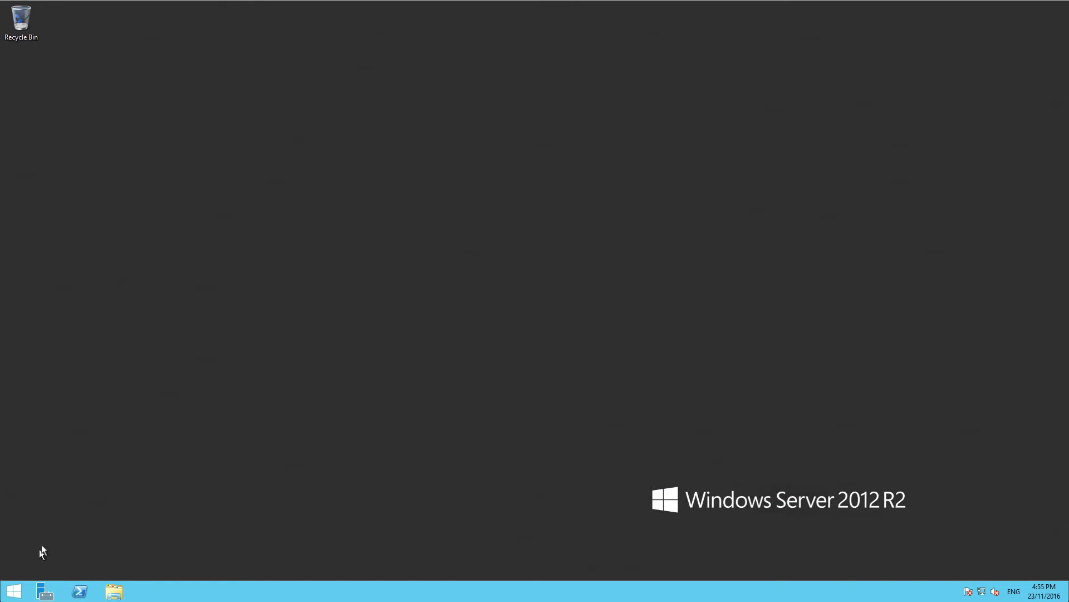
Open Control Panel from the Win+X menu and view all items as large icons.
key(super+x)
click(75, 514)
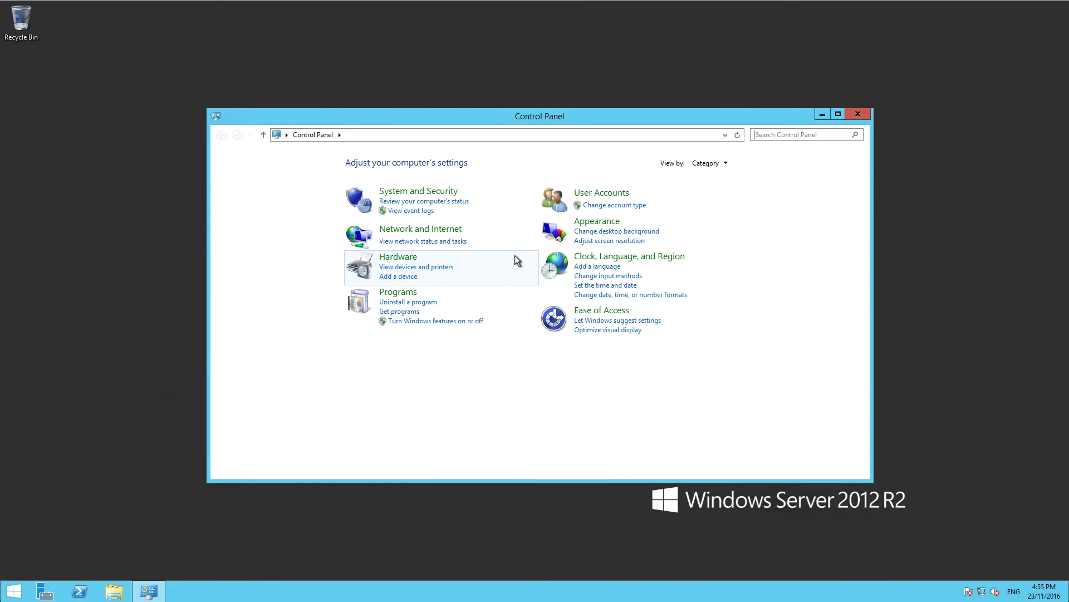
click(703, 163)
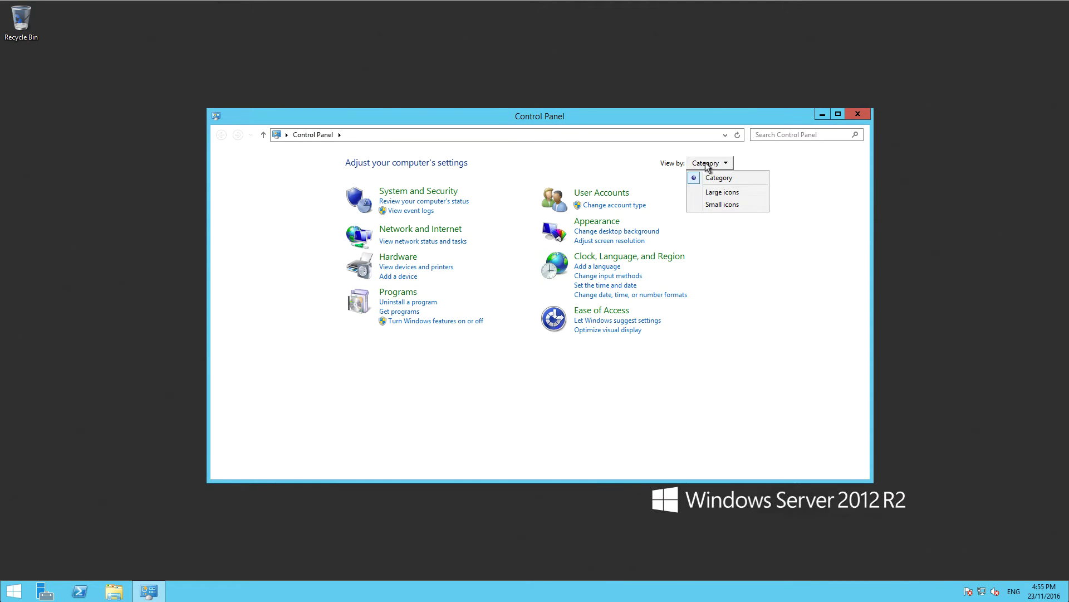
click(713, 192)
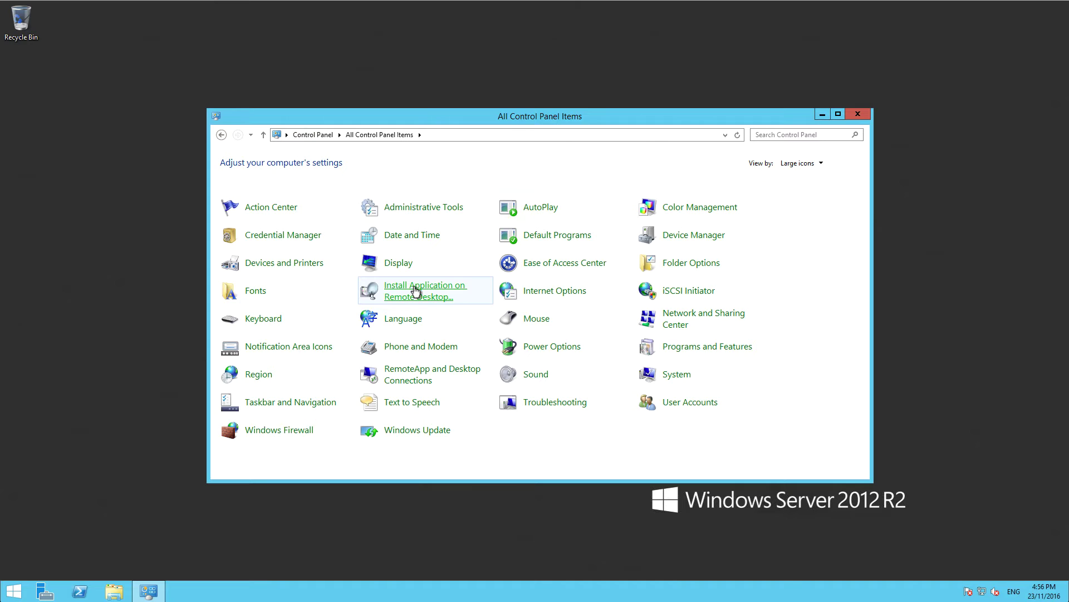
Browse to B1_SHR (S:) > Client.x64, choose setup as the install program, and run it.
click(415, 290)
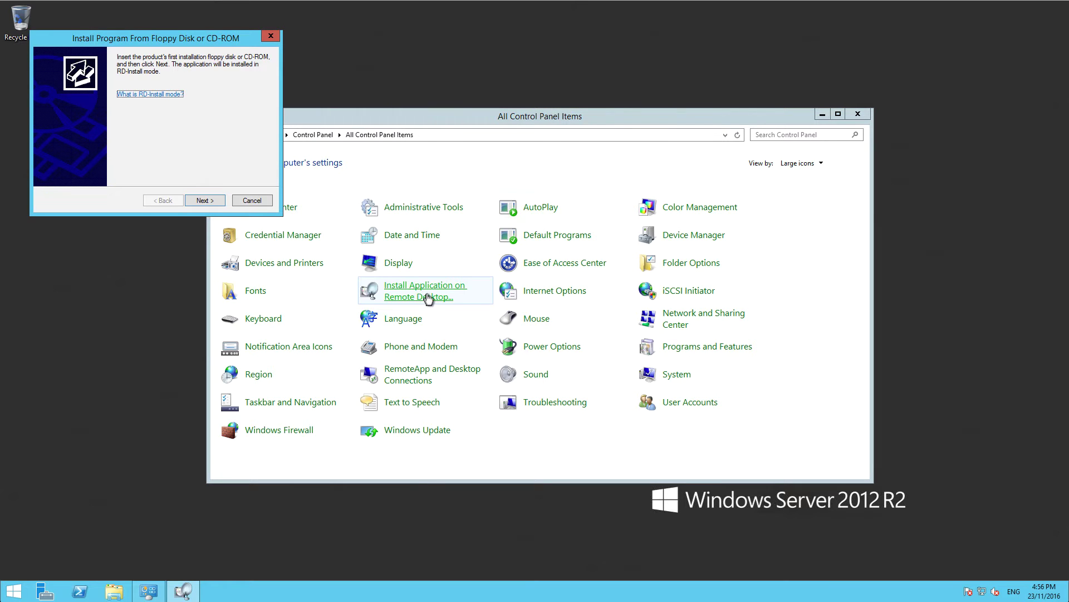
click(202, 201)
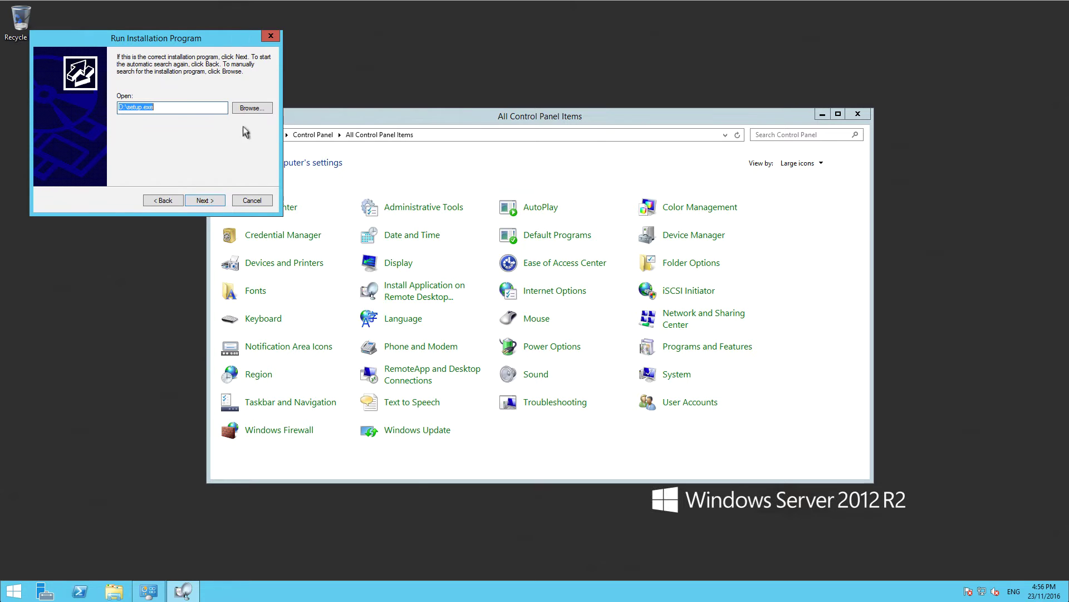
click(252, 108)
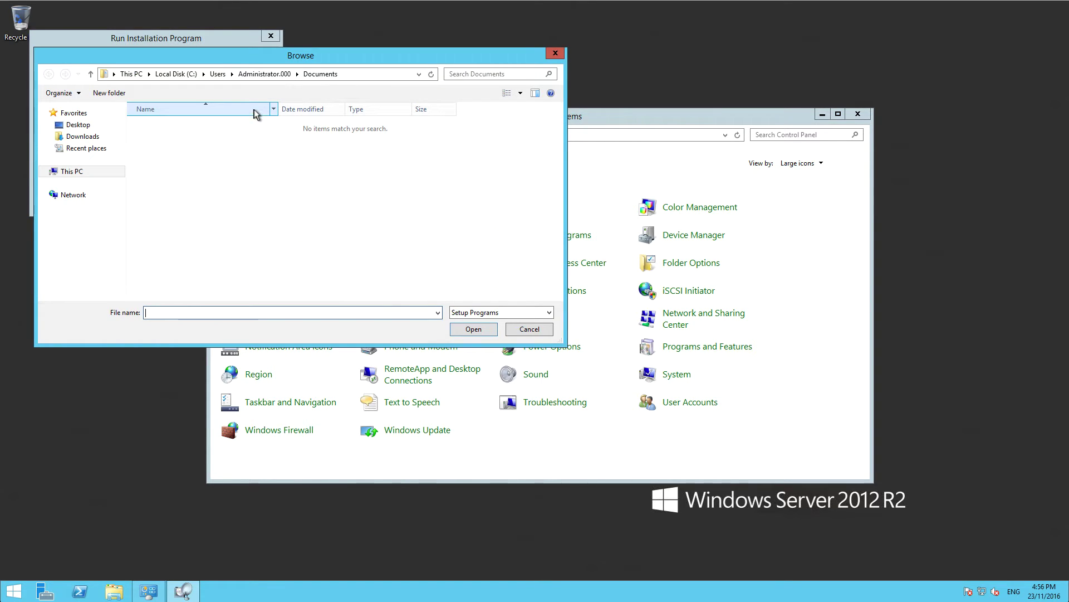
click(45, 172)
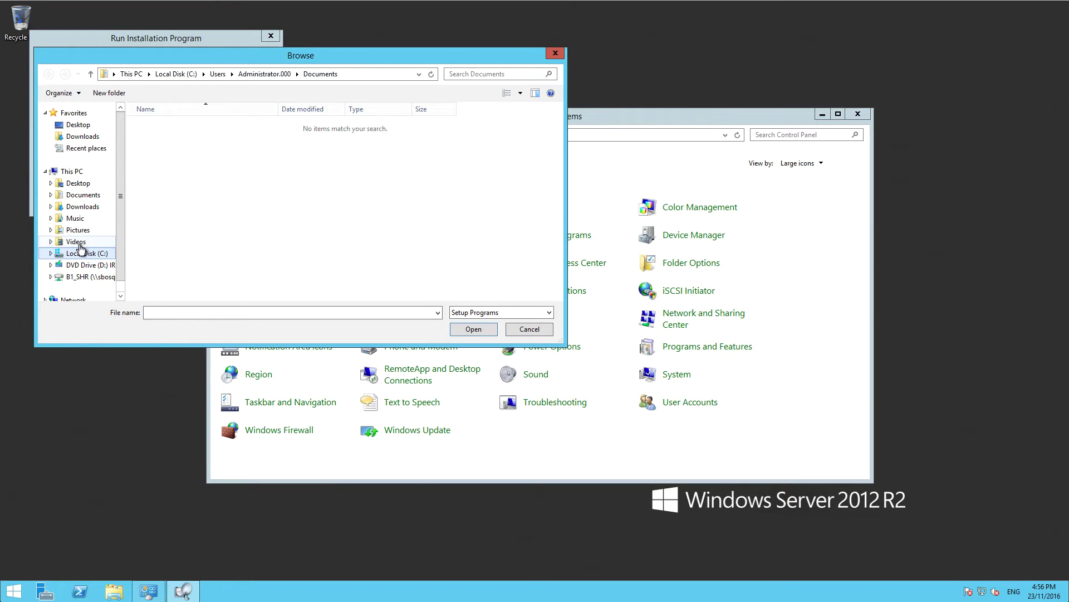
click(89, 277)
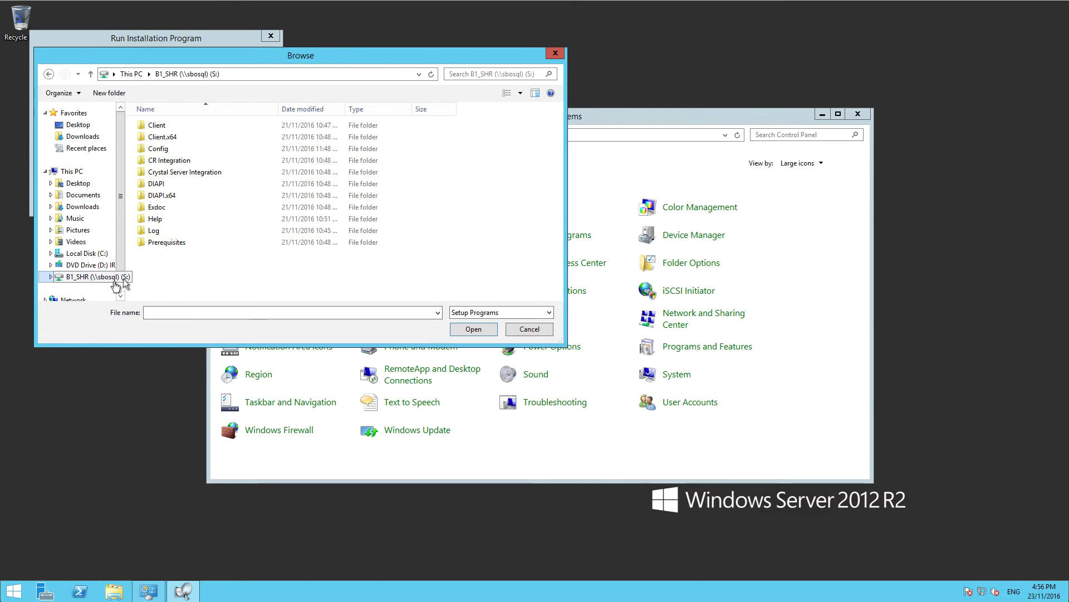
double_click(176, 137)
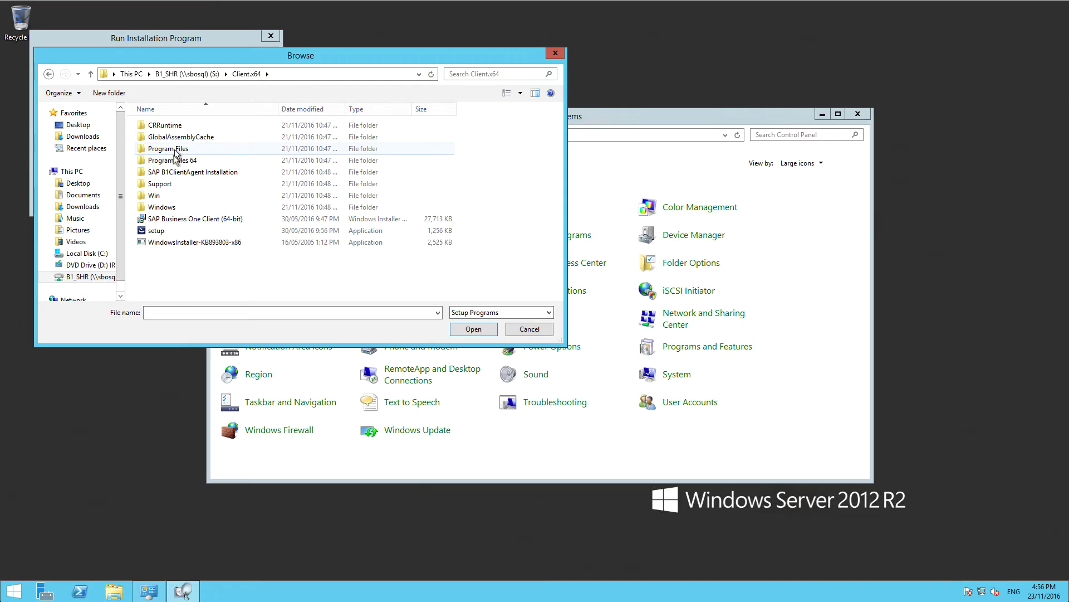
click(154, 233)
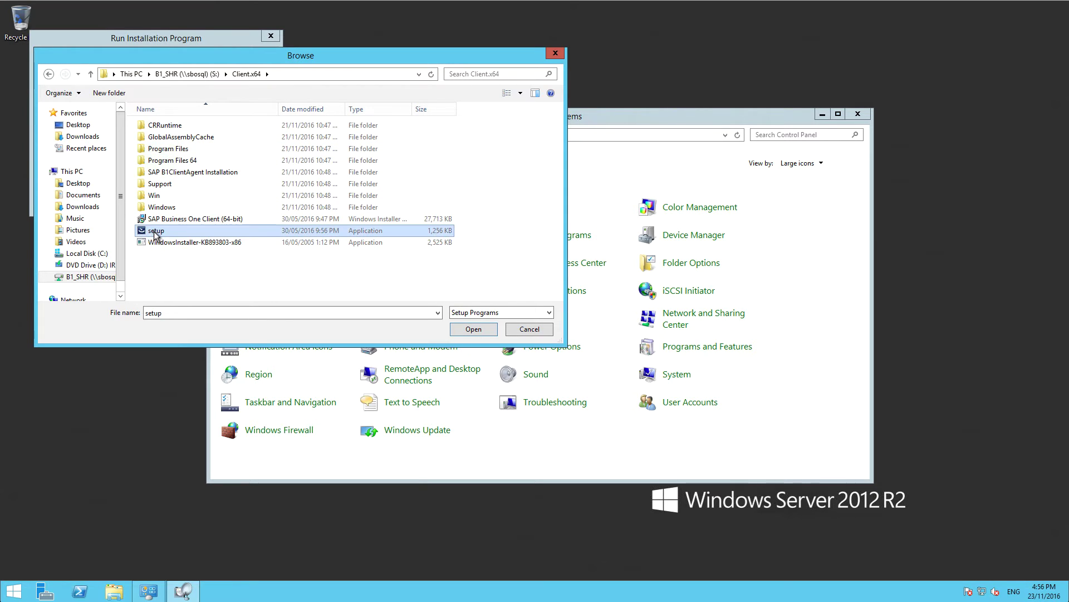
click(485, 329)
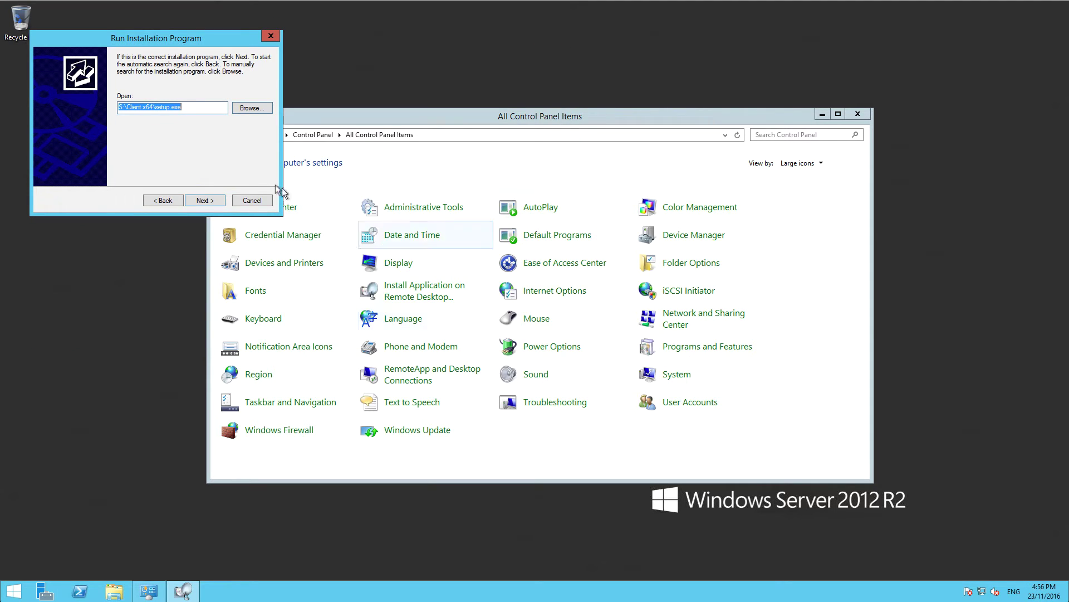
click(215, 200)
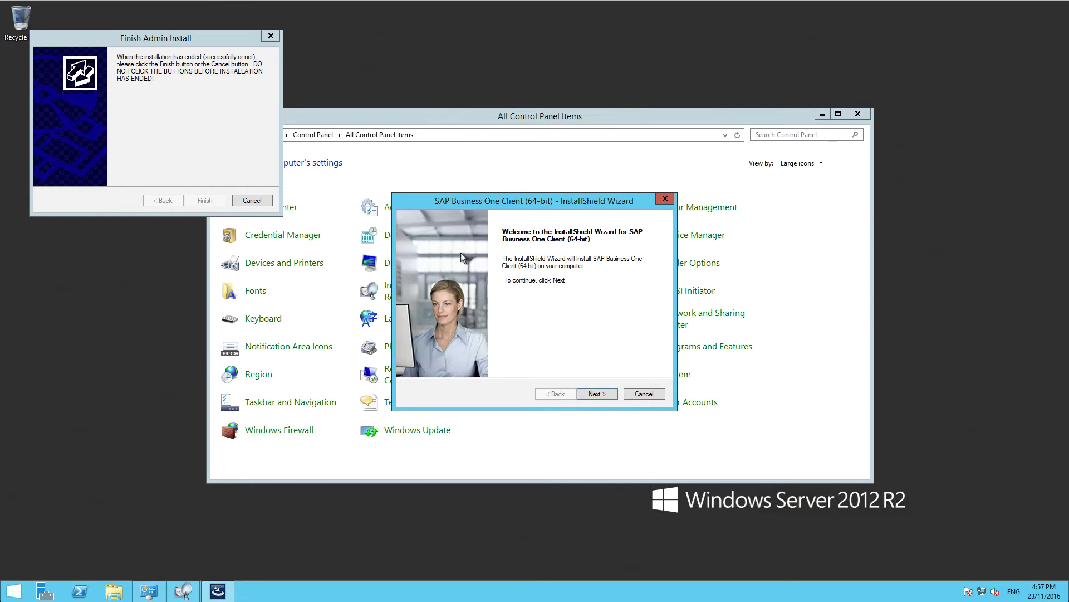
Enter the customer's user name and company name 'SMB Solution' in the installer.
click(594, 394)
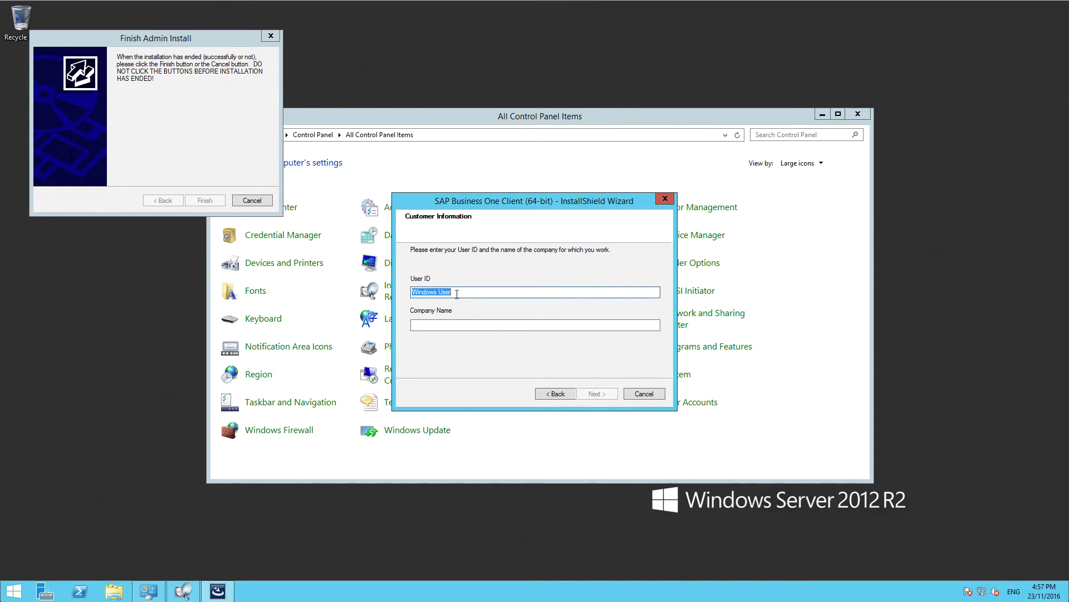
key(Tab)
text(S)
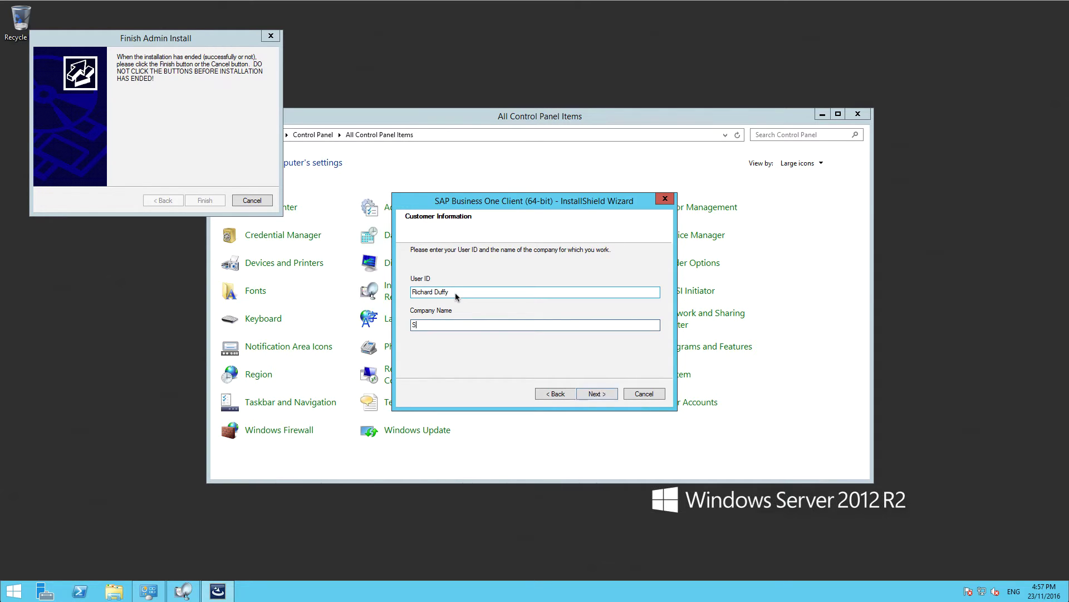
text(MB Solutions)
click(606, 393)
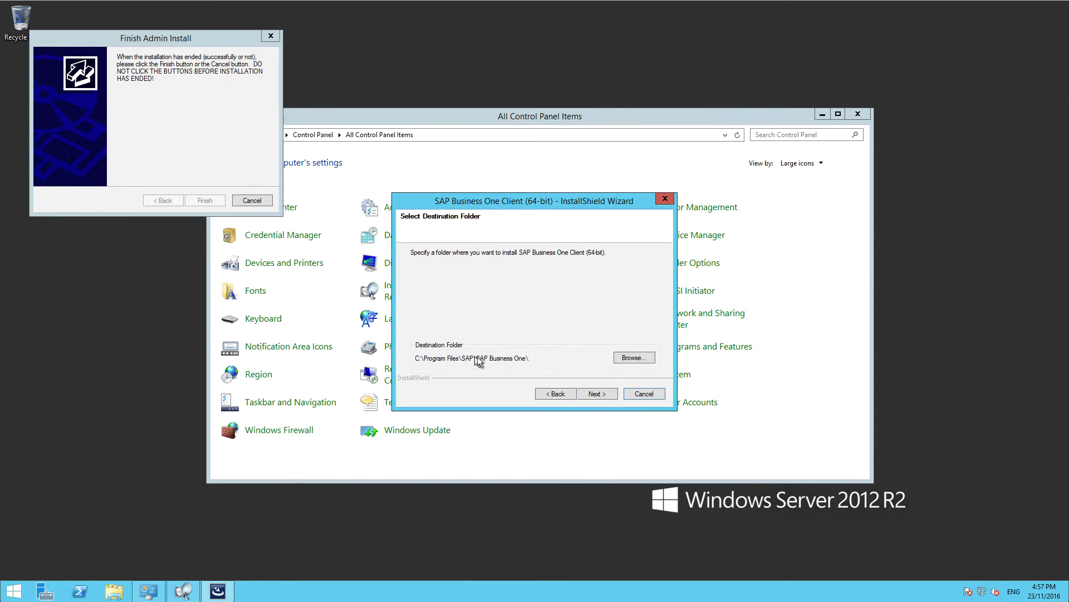
Accept C:\Program Files\SAP\SAP Business One\ and the default program folder to begin installation.
click(606, 394)
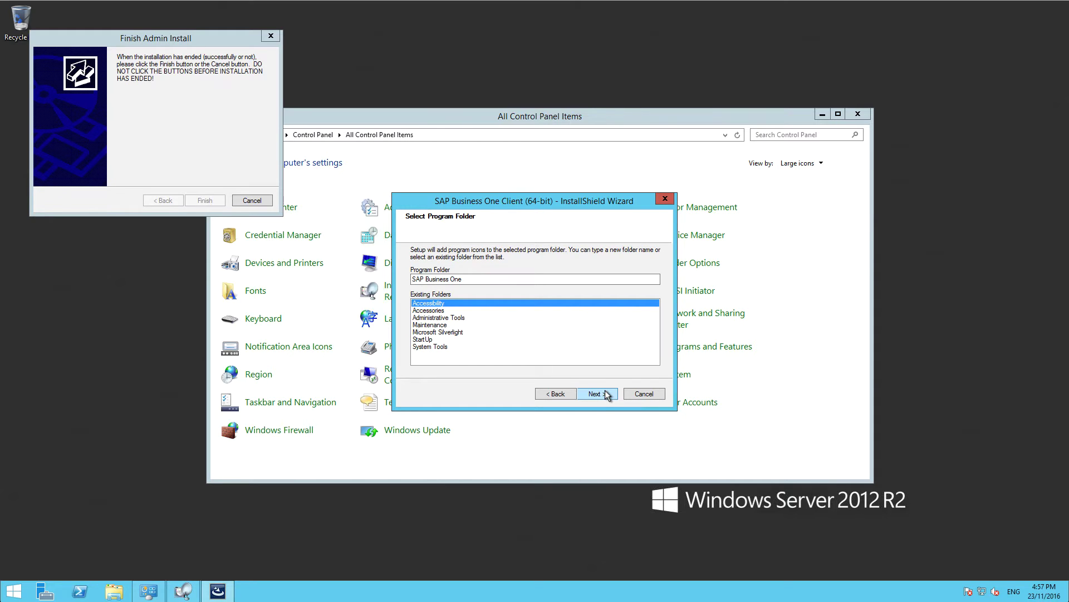
click(557, 394)
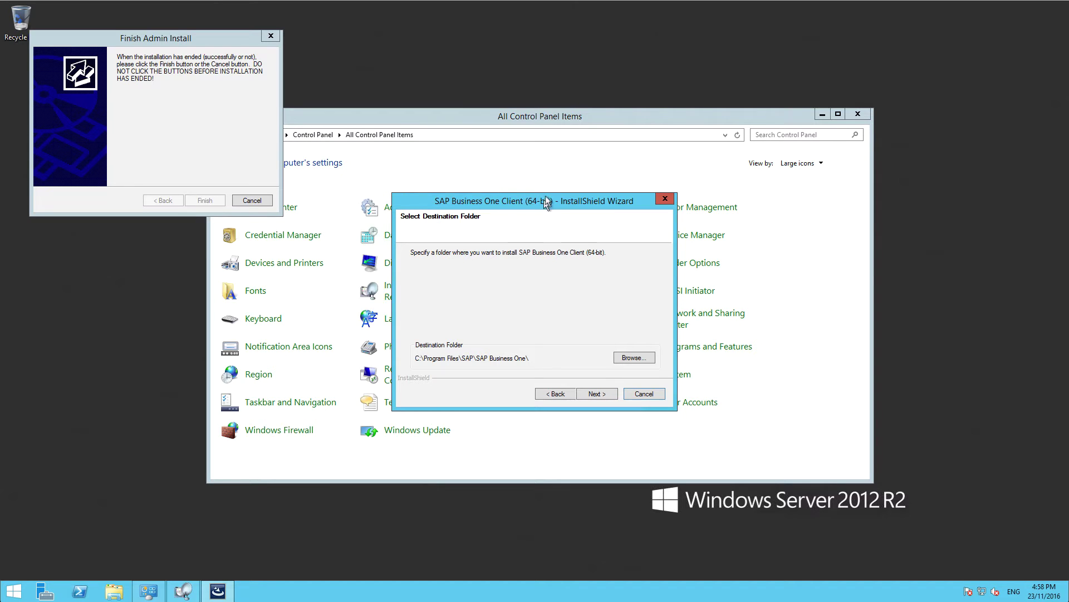
click(596, 394)
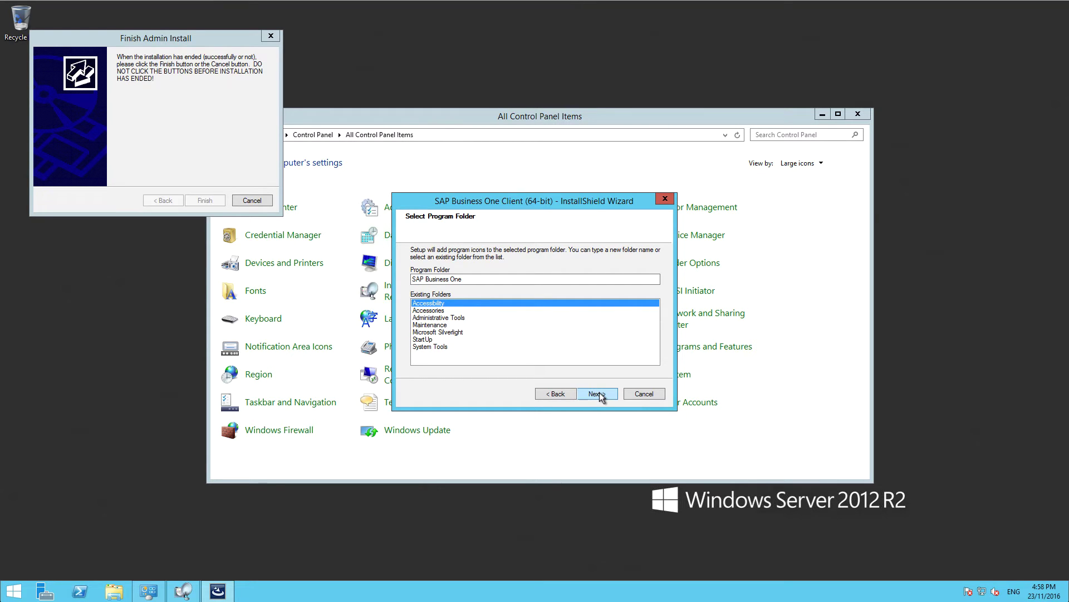
click(596, 394)
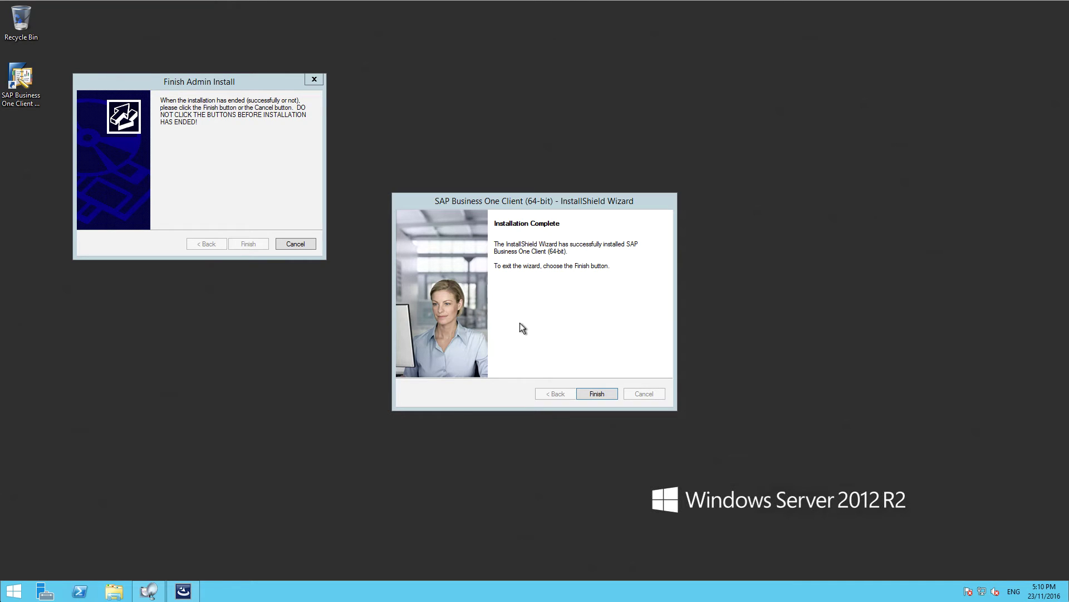
Finish the client installer and drag the Finish Admin Install window to the top right.
click(597, 394)
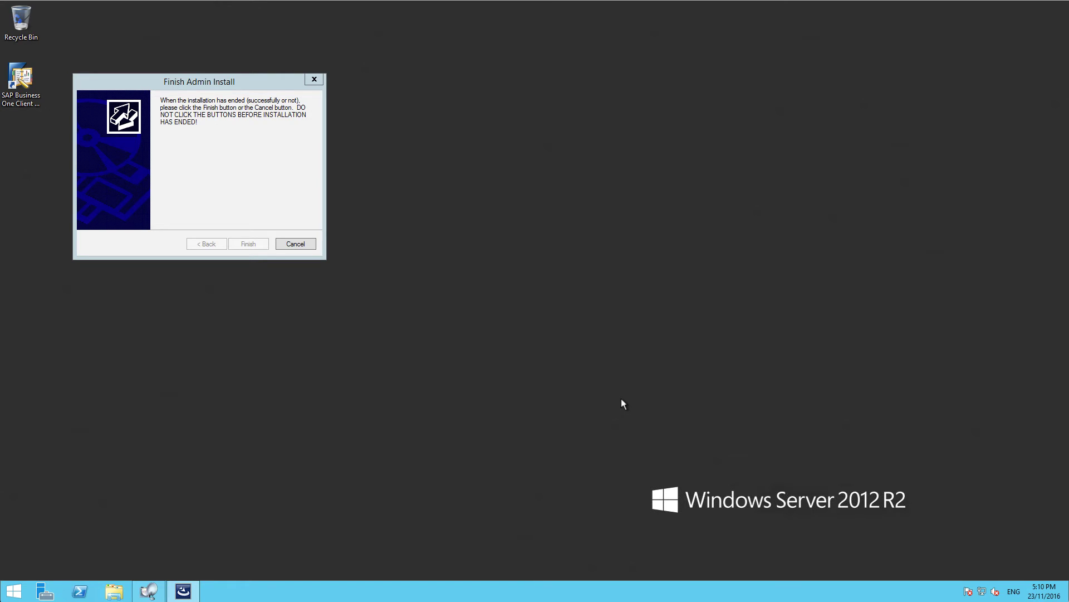
drag(265, 82, 926, 24)
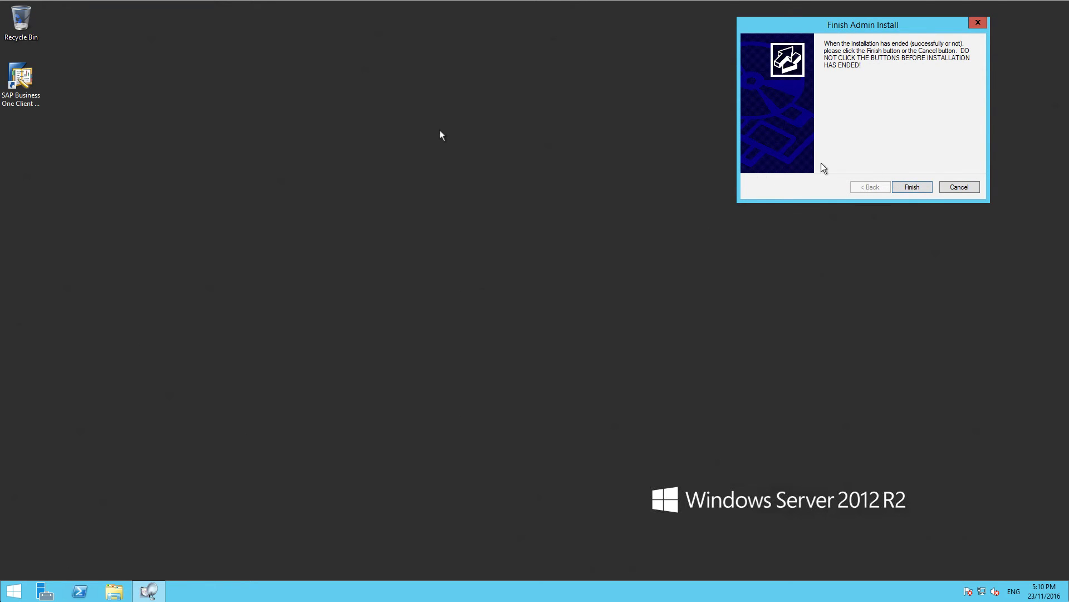
Launch SAP Business One Client and set landscape server sbosql.smbsolutions.com.au, port 30000.
double_click(28, 80)
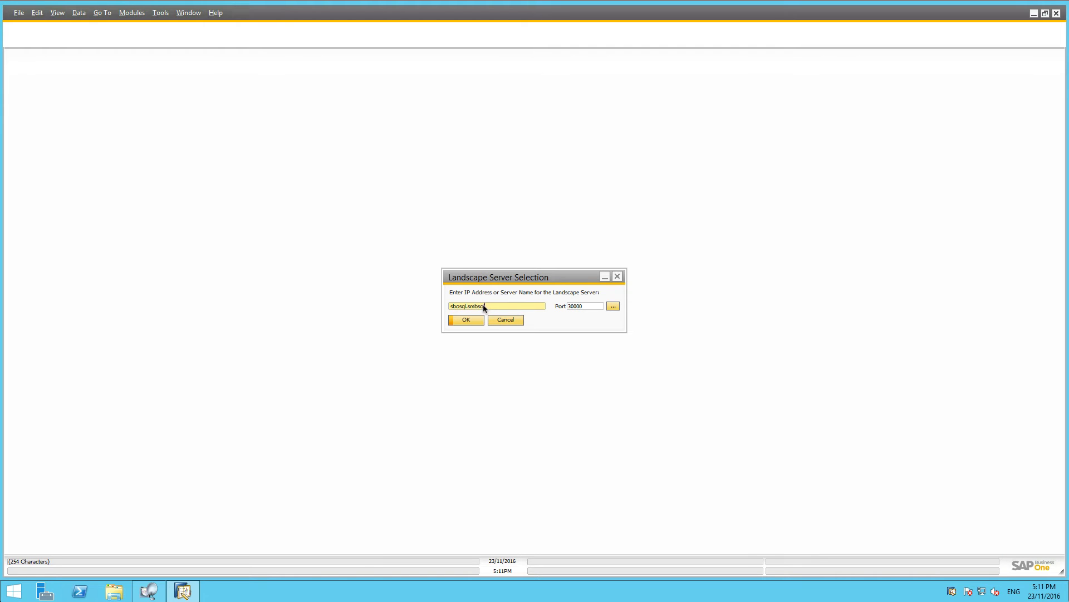
text(.com.au)
click(469, 318)
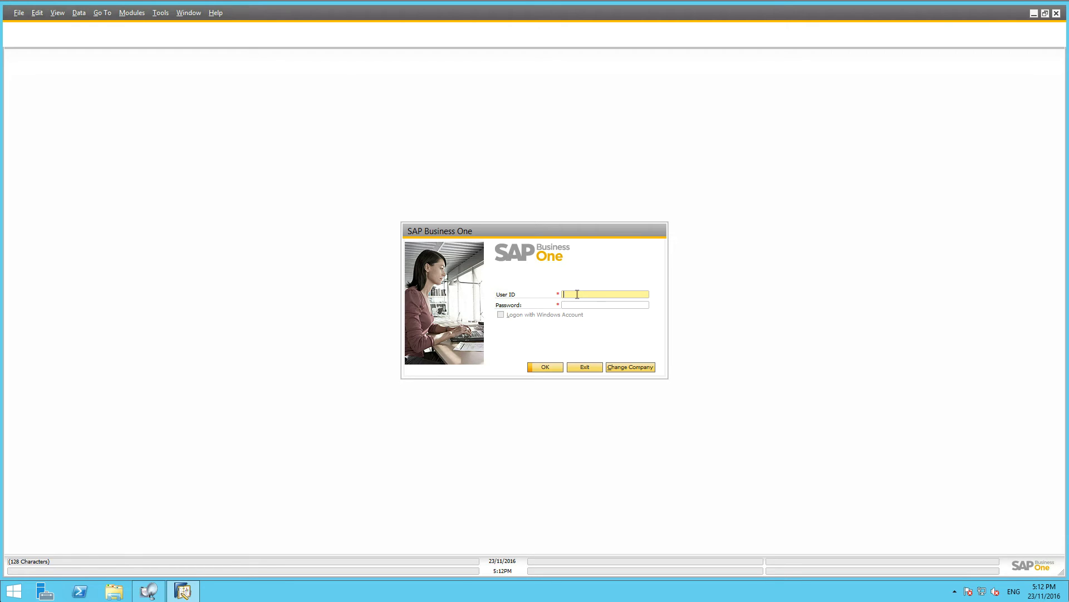
Use Change Company on the logon dialog to pick the company to log into.
click(628, 368)
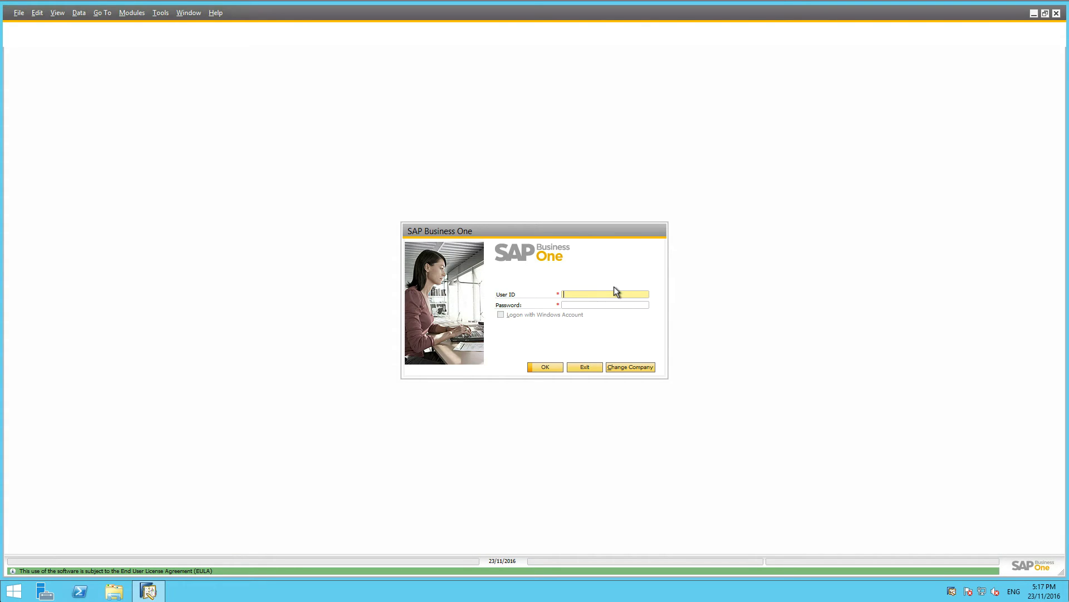
Enter the user ID and account password in the logon dialog and submit.
click(610, 291)
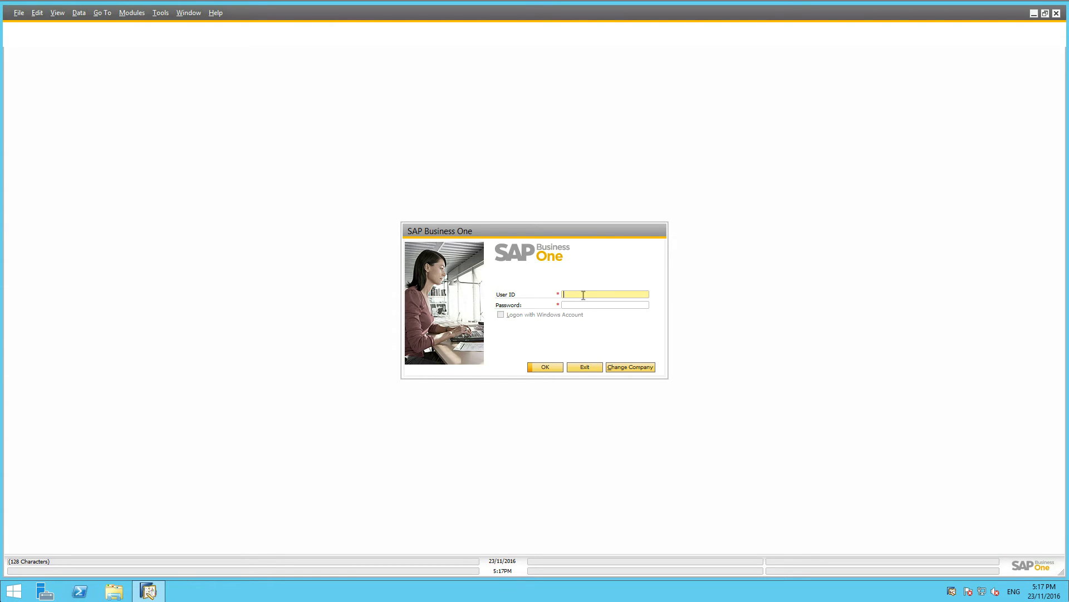
text(manager)
key(Tab)
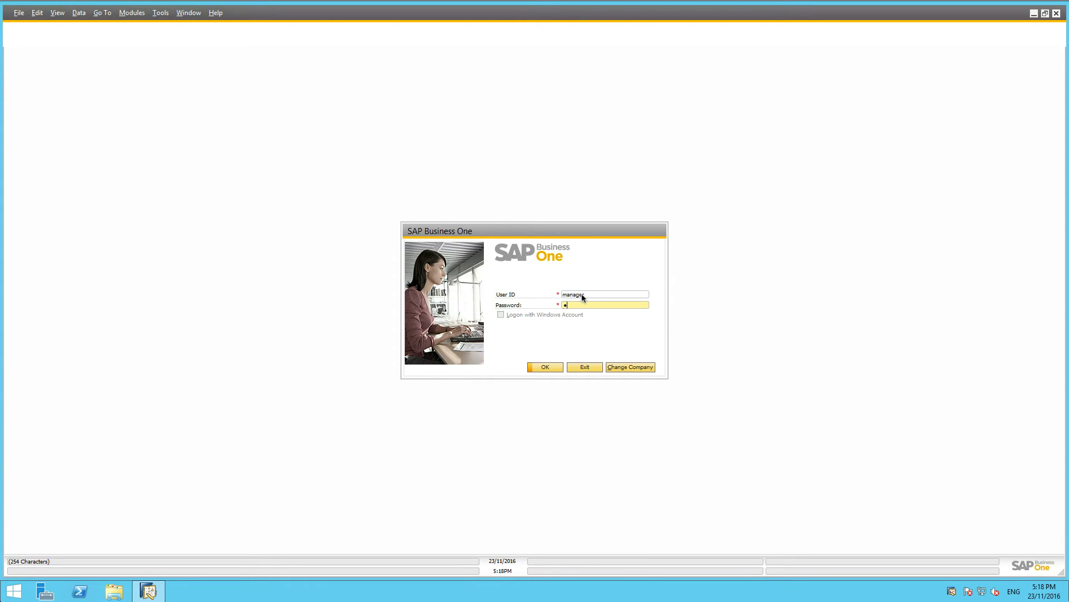
text(manager)
key(Return)
key(Return)
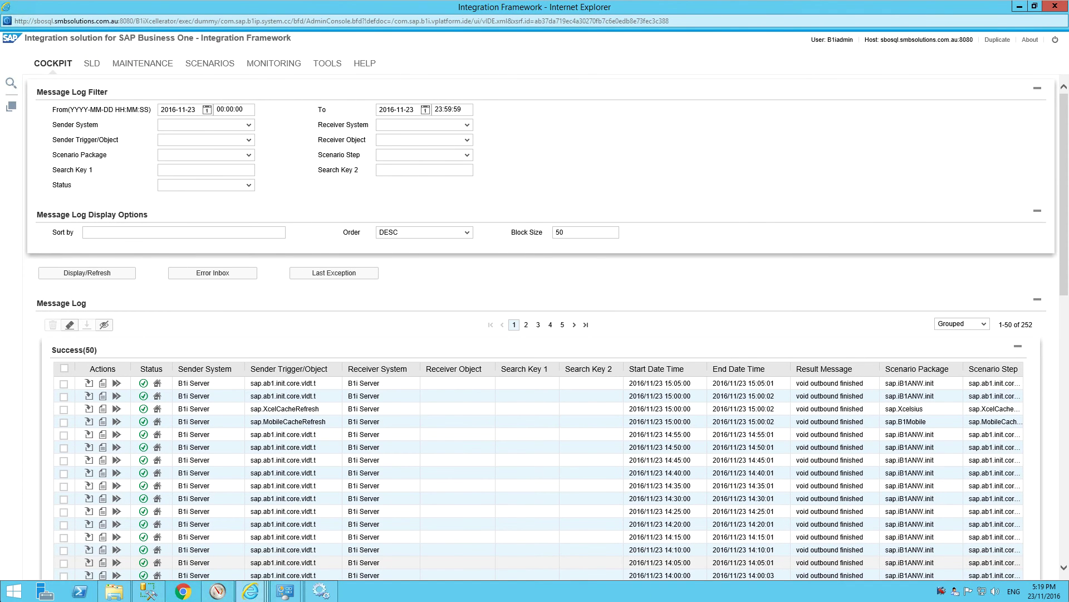
Minimize the Internet Explorer message log window to reveal the Services console behind it.
click(1017, 8)
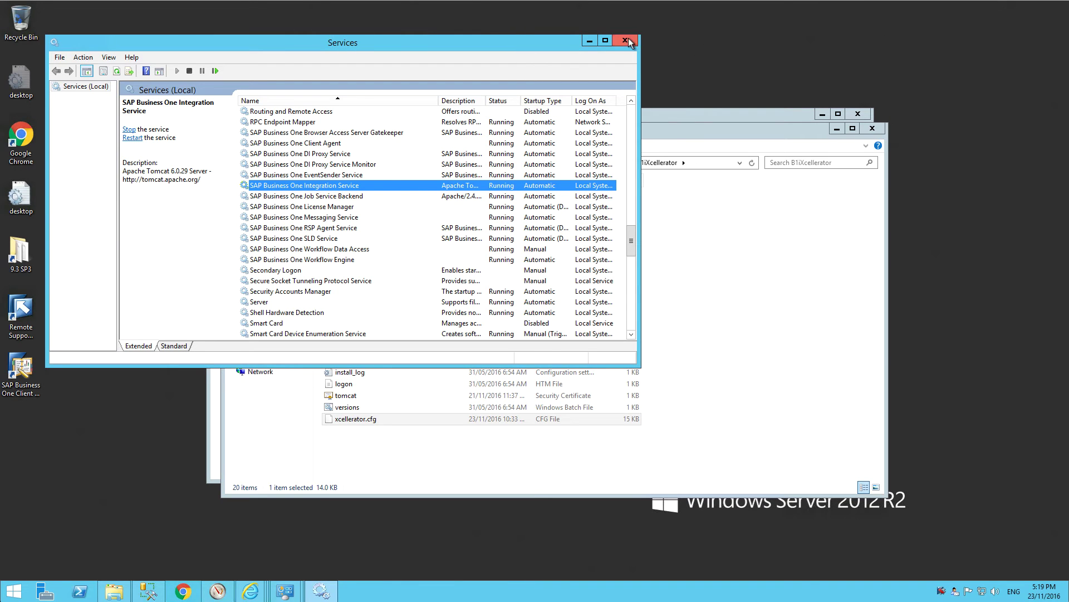
Close the Services, B1iXcellerator Explorer, Administrative Tools and Control Panel windows.
click(625, 40)
click(872, 128)
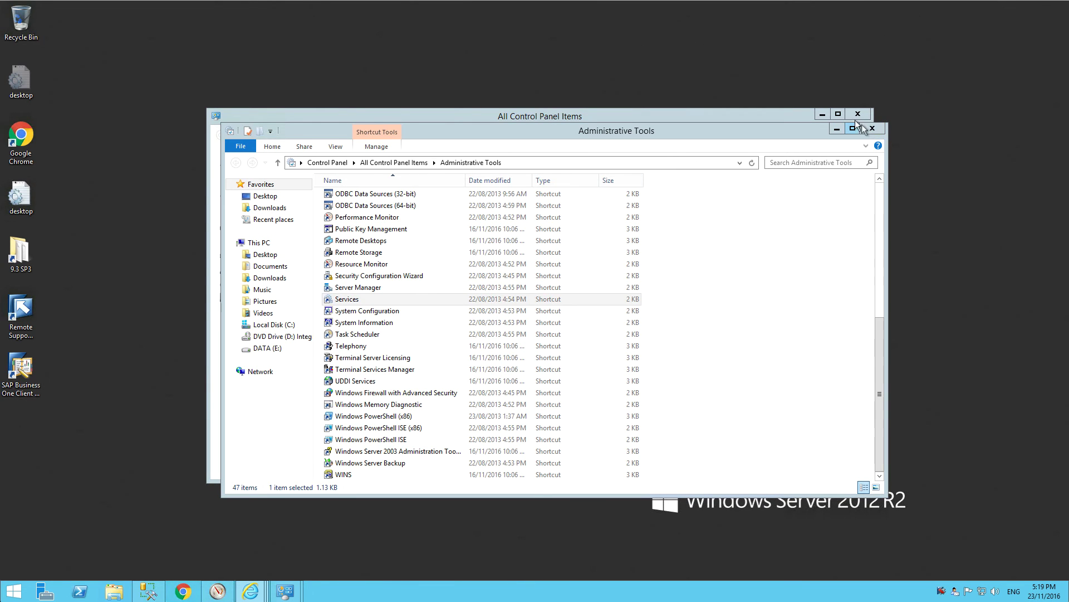
click(872, 128)
click(863, 115)
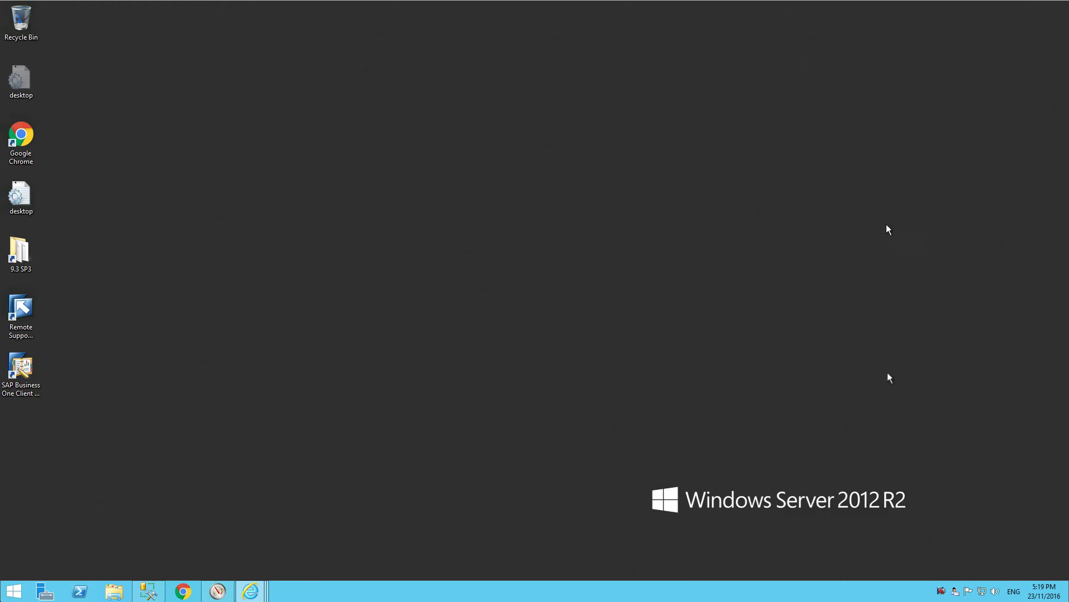
mouse_move(981, 593)
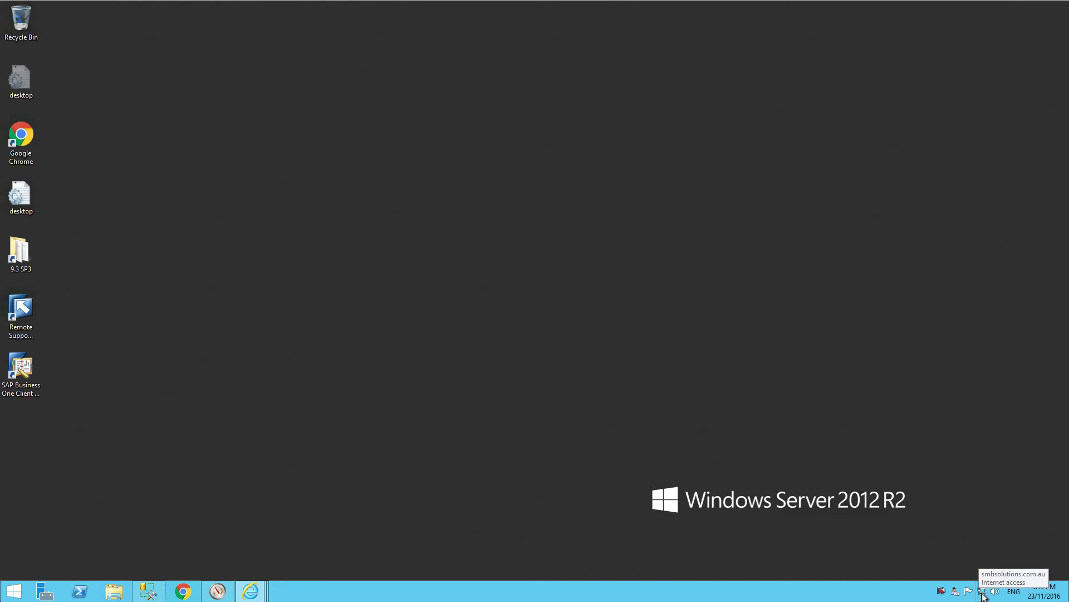
Go from Network and Sharing Center to advanced Windows Firewall and open the SAP Business One inbound rule's properties.
right_click(982, 593)
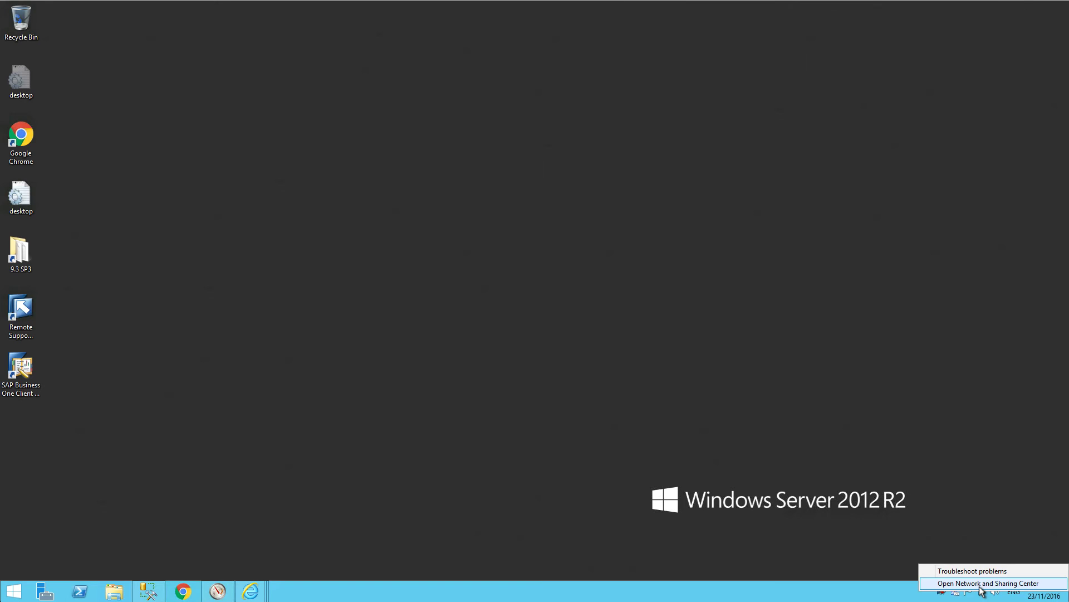
click(980, 585)
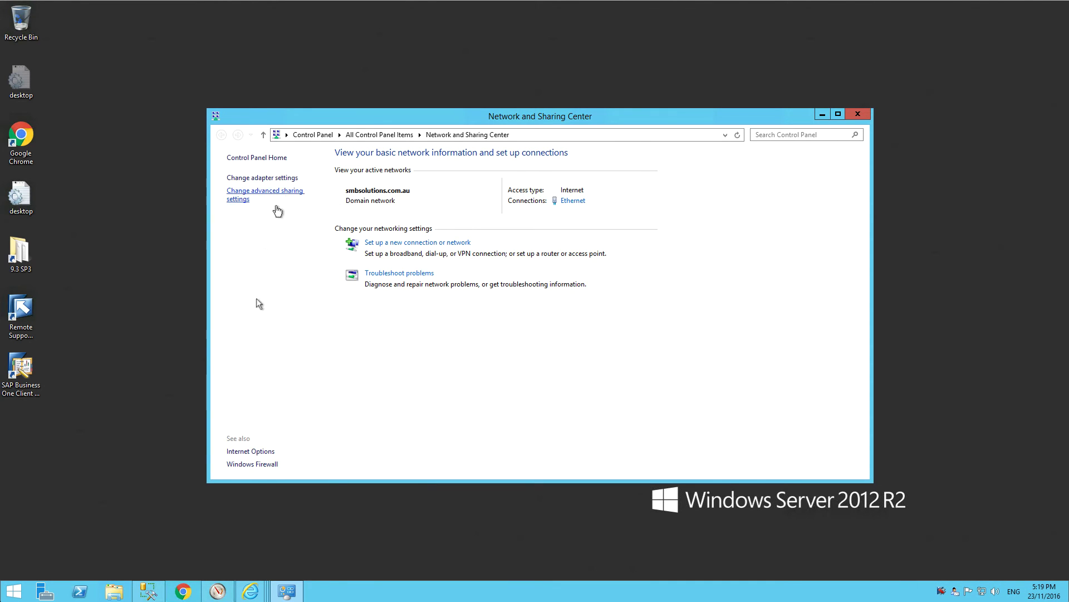
click(254, 463)
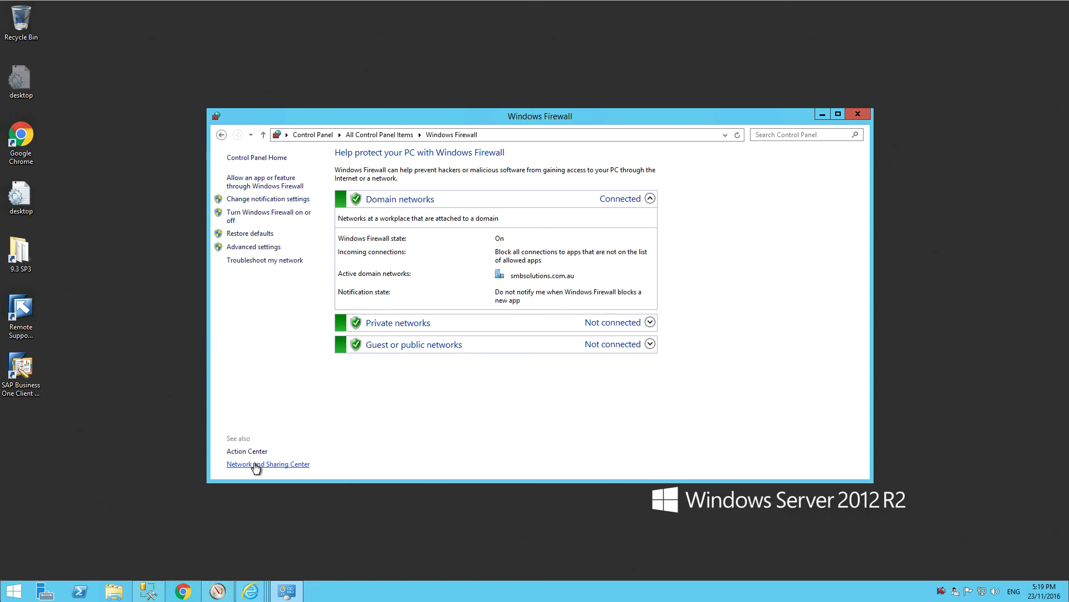
click(254, 247)
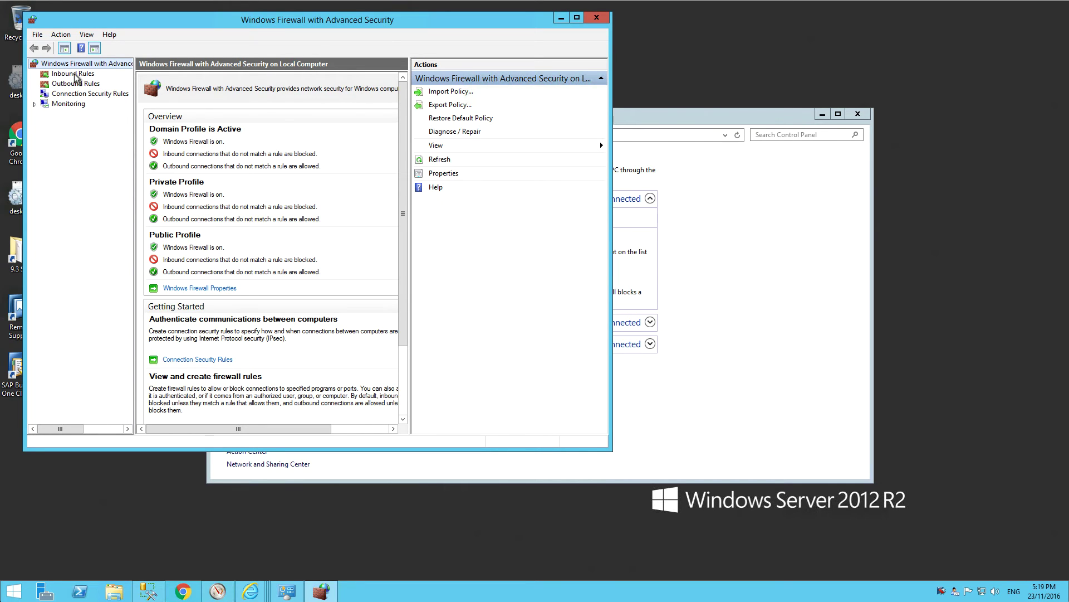
click(76, 74)
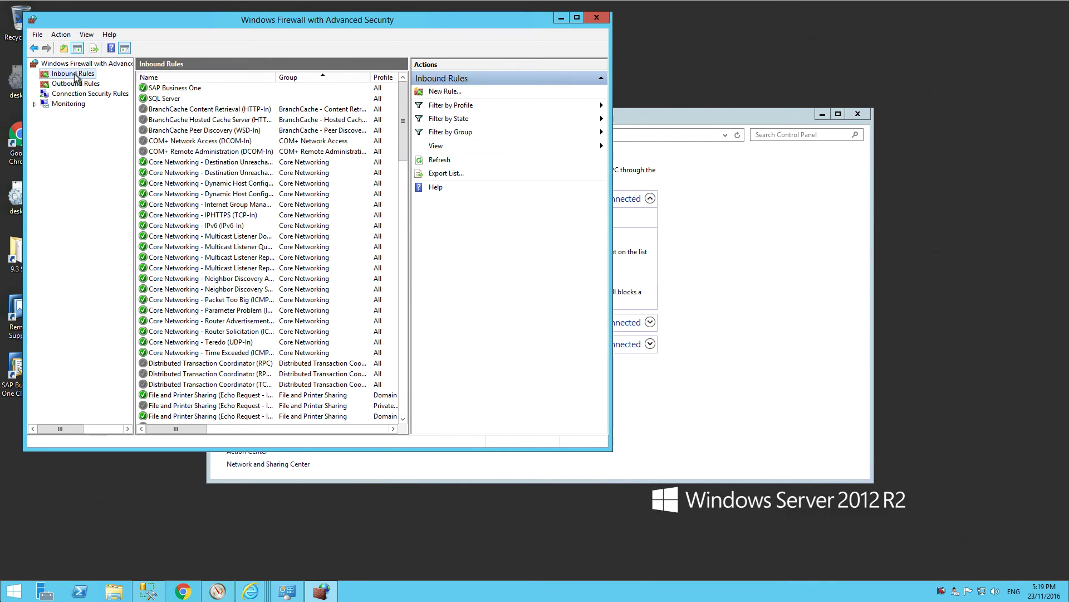
click(171, 85)
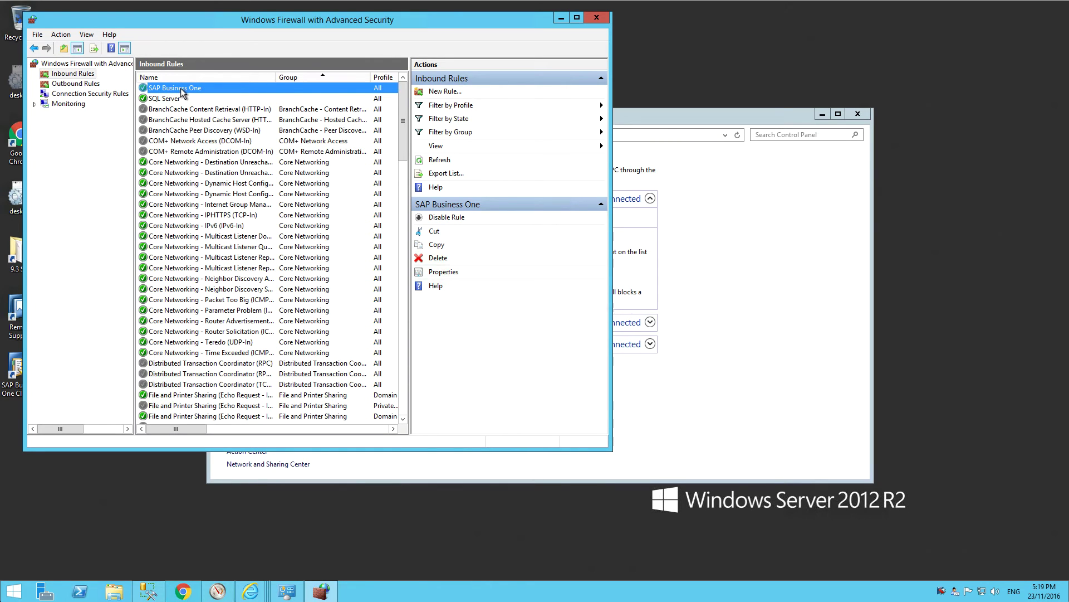
double_click(180, 88)
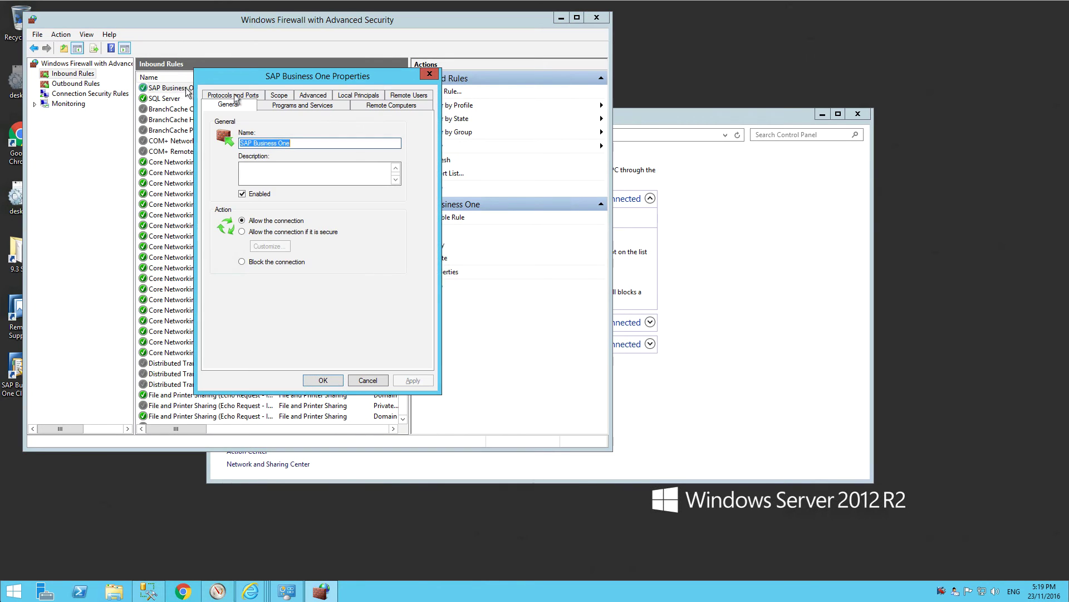
Insert 30001 after 30000 in the rule's TCP local ports and apply with OK.
click(235, 96)
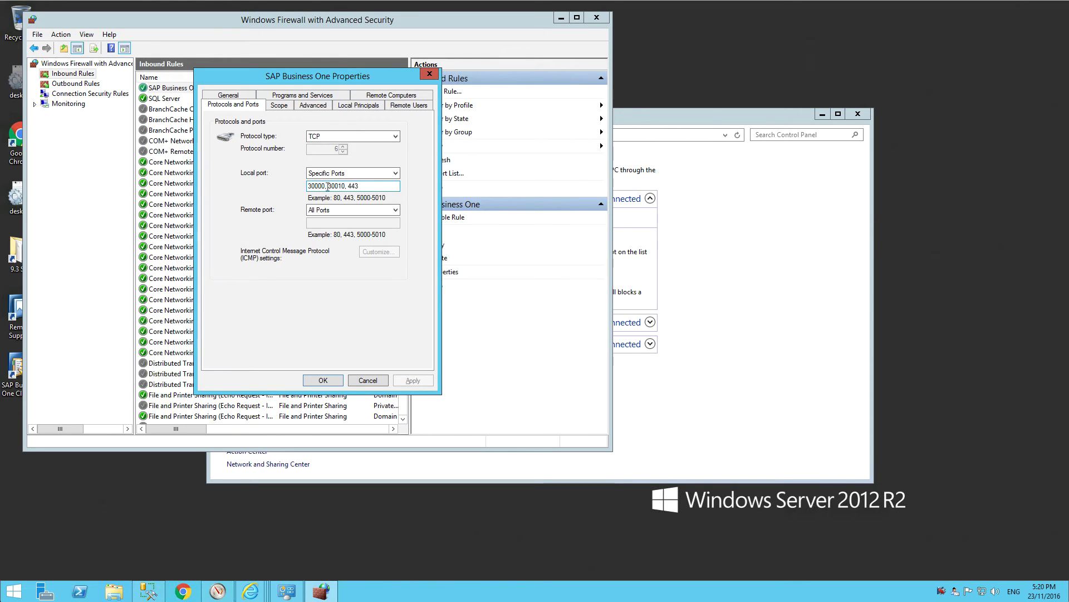
click(327, 187)
text(3000)
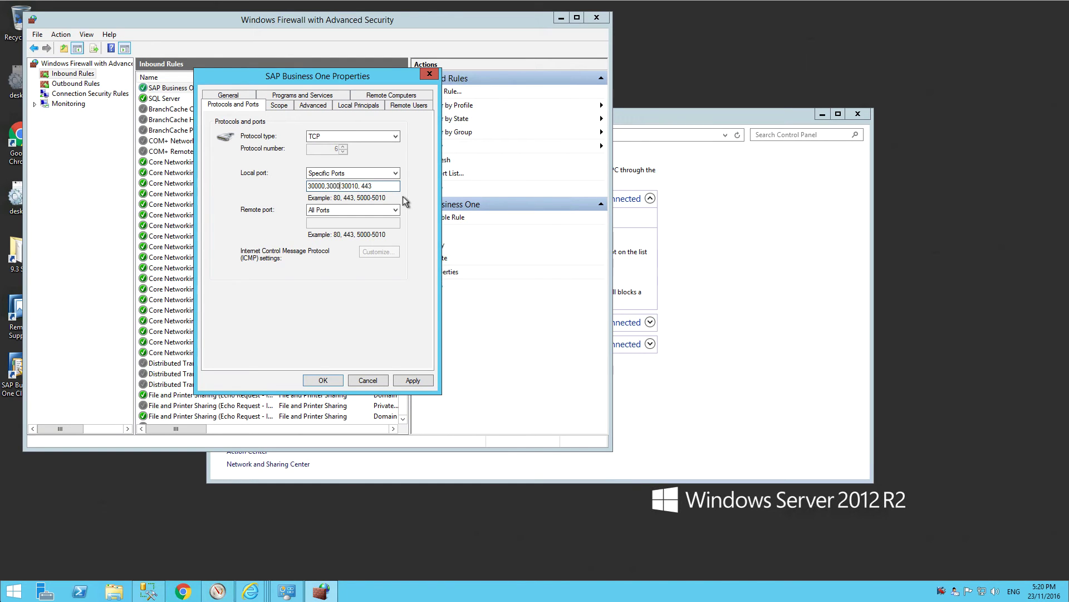
text(1,)
click(323, 380)
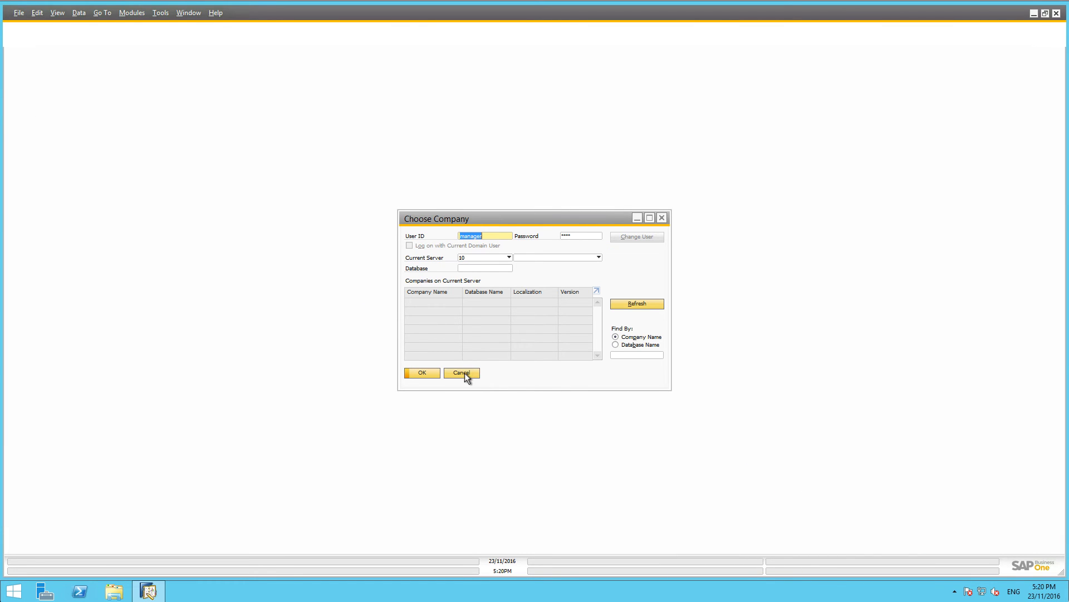
Cancel the Choose Company dialog without selecting a company.
click(464, 372)
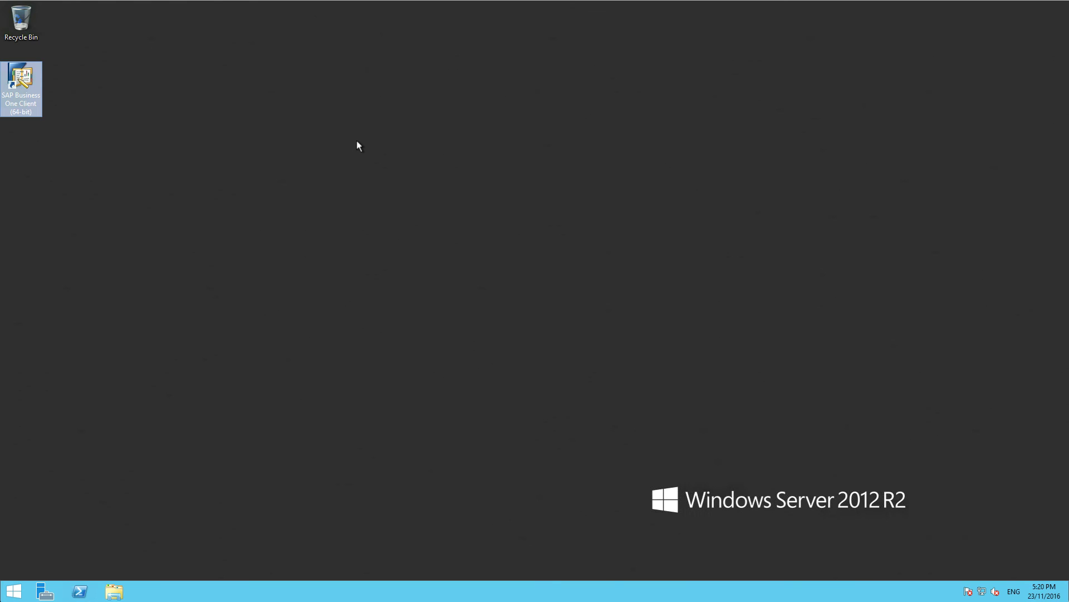
Relaunch the client, switch the company to OEC Computers SBODemoUS, and enter the user's password.
double_click(21, 78)
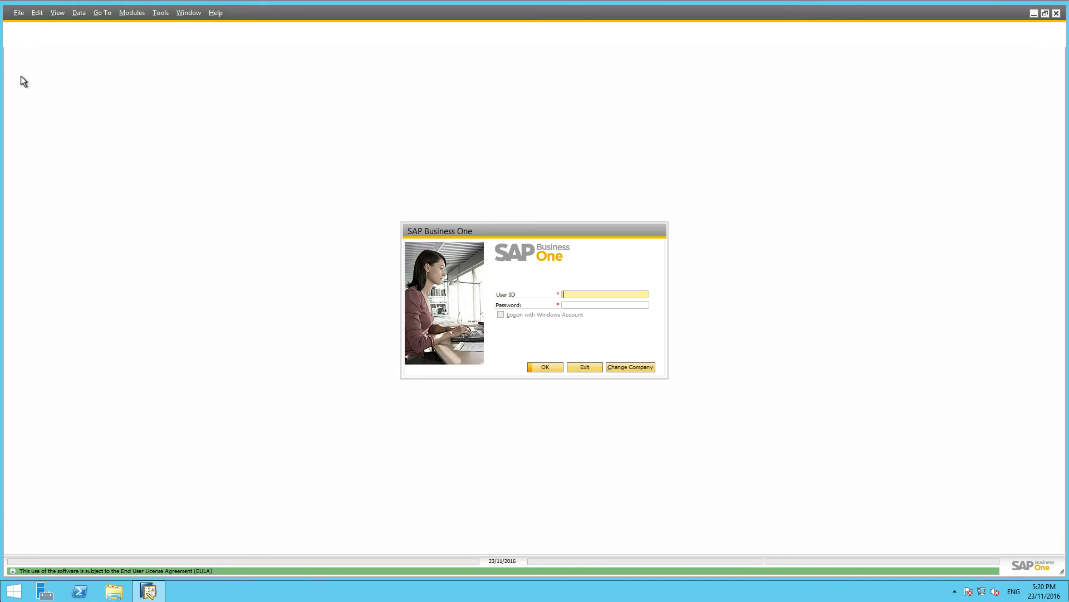
click(627, 367)
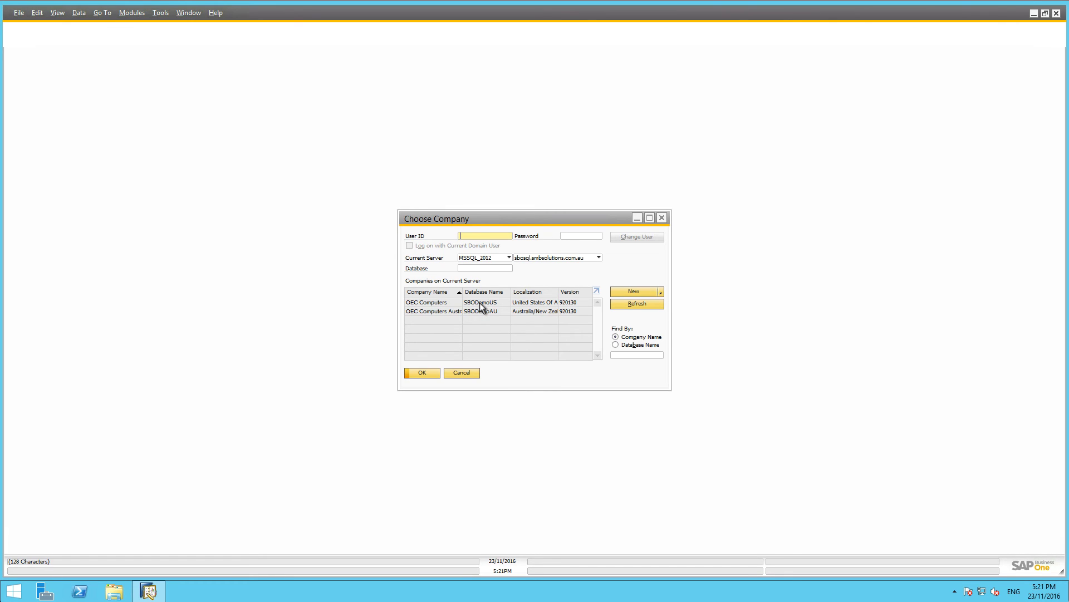
click(480, 302)
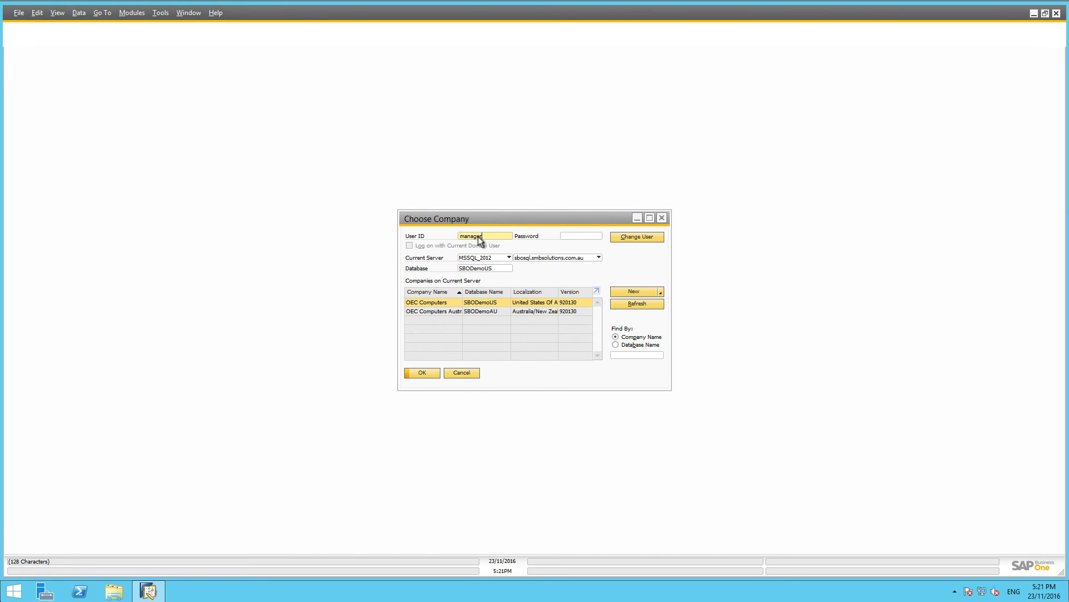
key(Tab)
text(manager)
Log on to SBODemoUS, dismiss the fiscal-year warning, and review then close the System Messages Log.
click(422, 372)
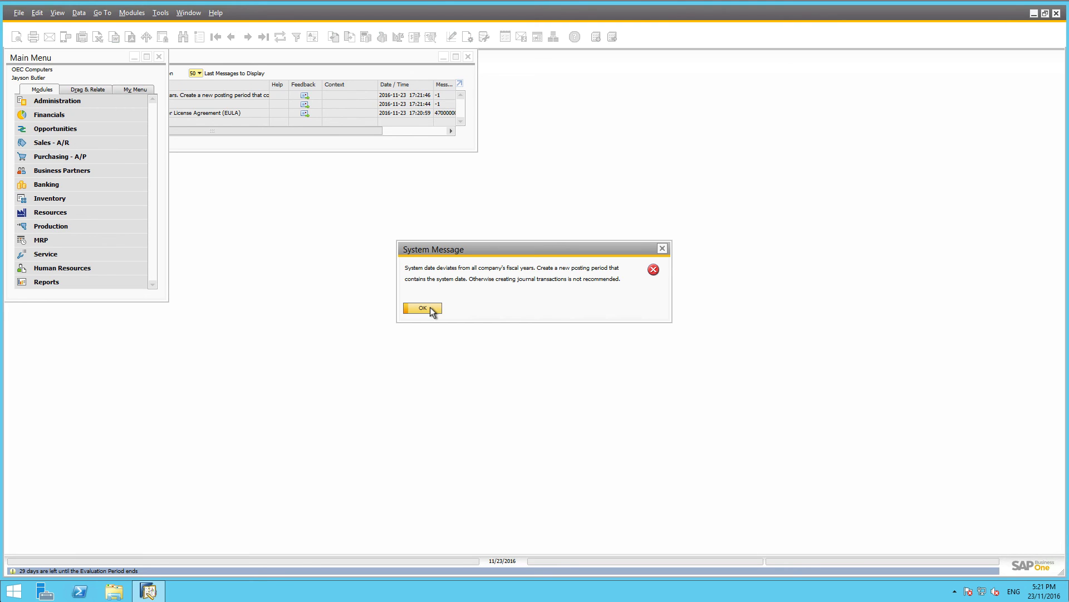
click(423, 308)
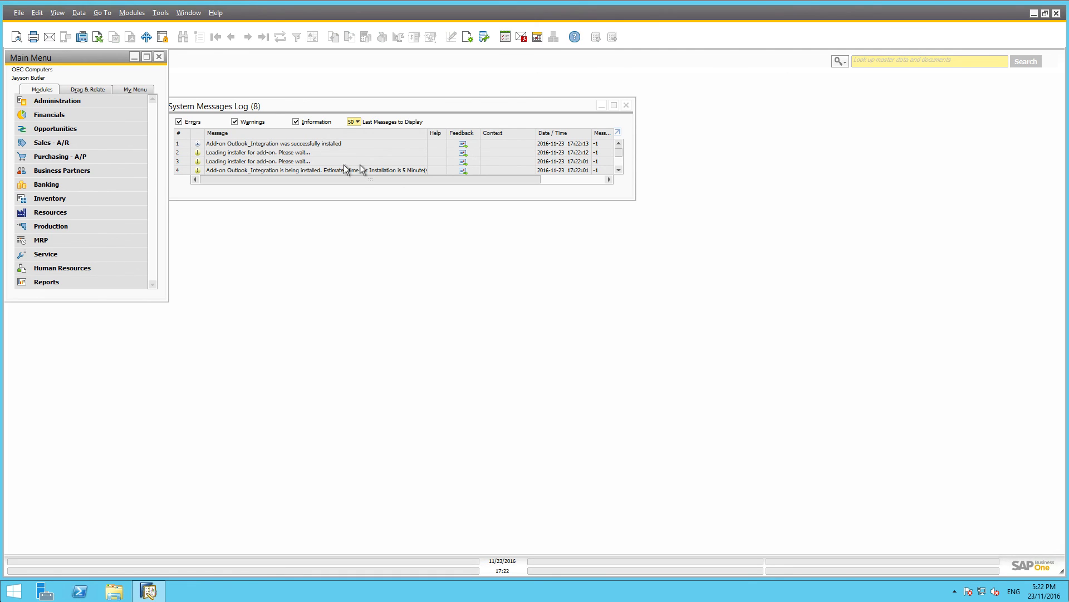
click(620, 163)
click(619, 162)
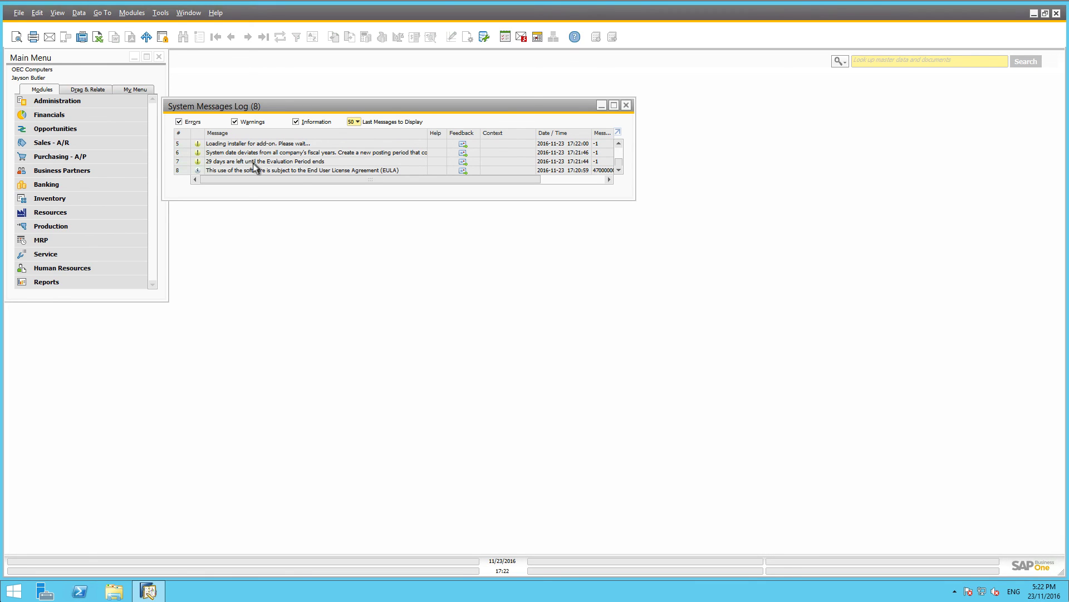
click(626, 105)
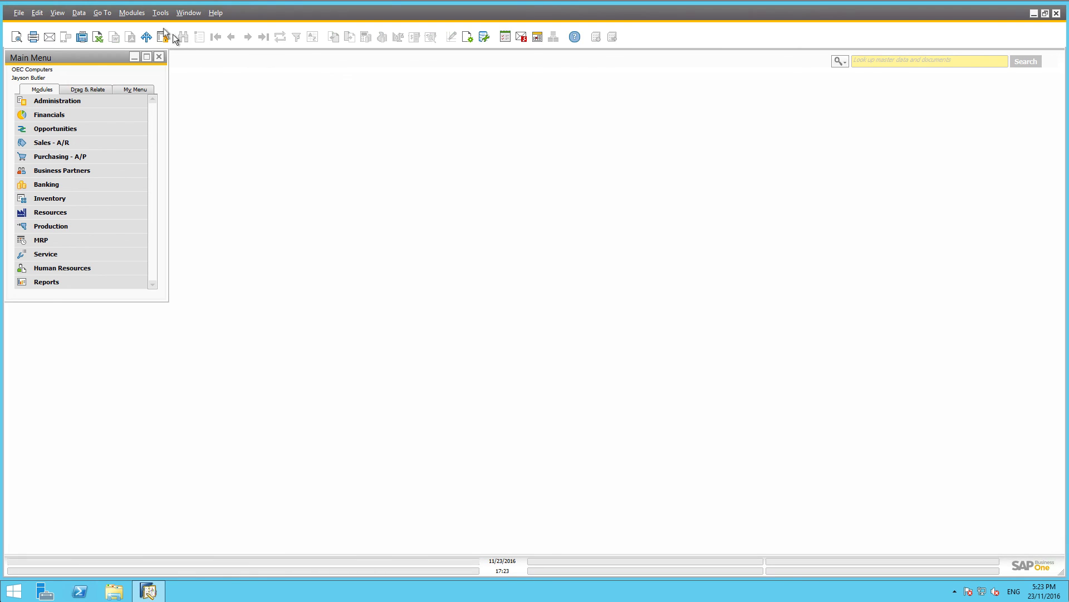
In Administration > System Initialization > General Settings, select Cockpit, accept its More options, and update.
click(49, 101)
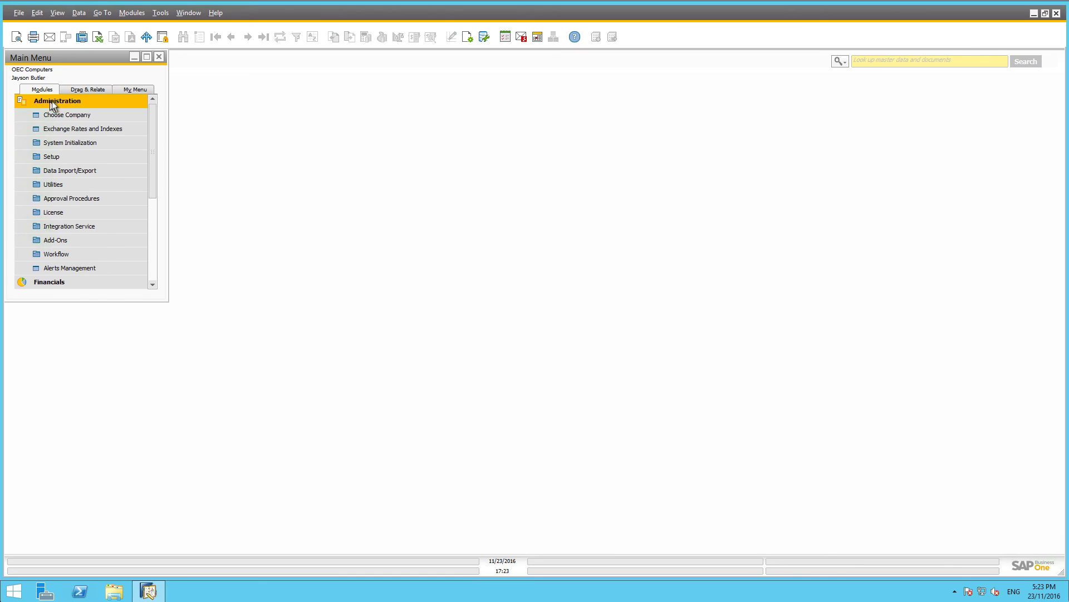
click(60, 143)
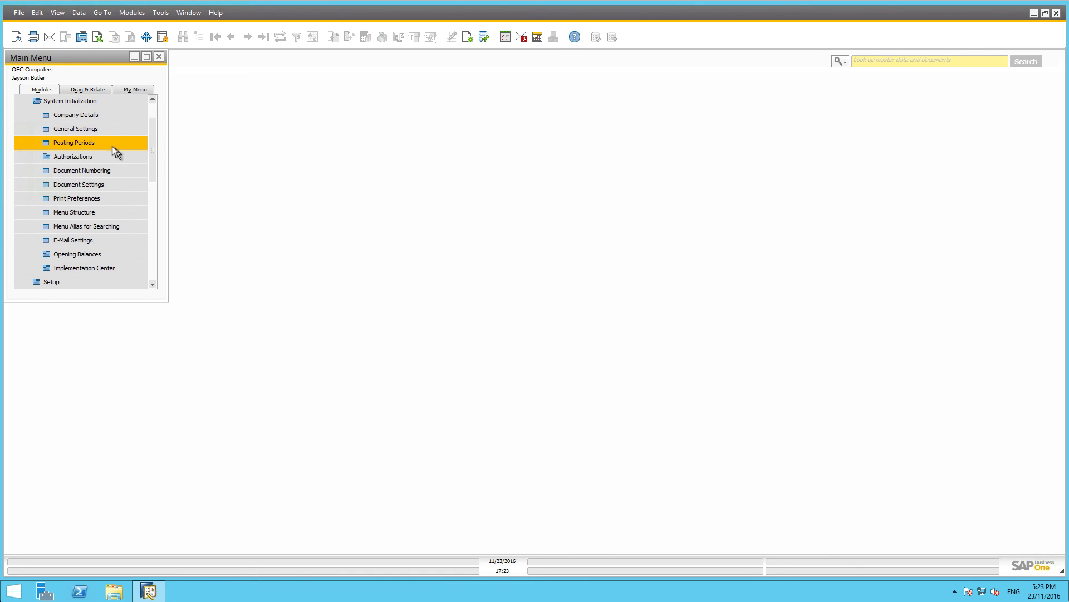
click(83, 129)
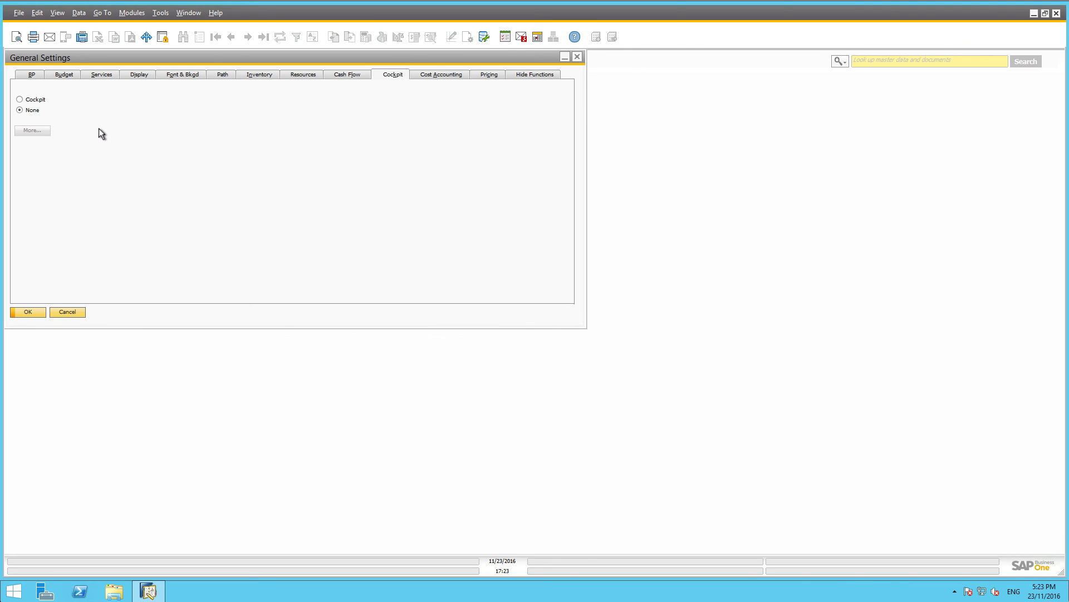
click(31, 100)
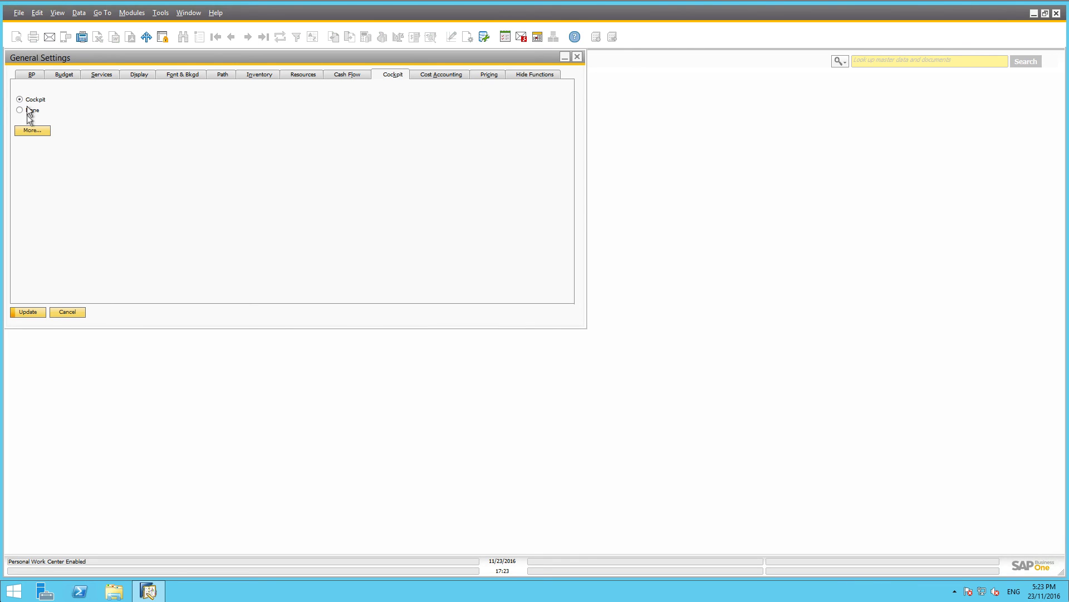
click(31, 131)
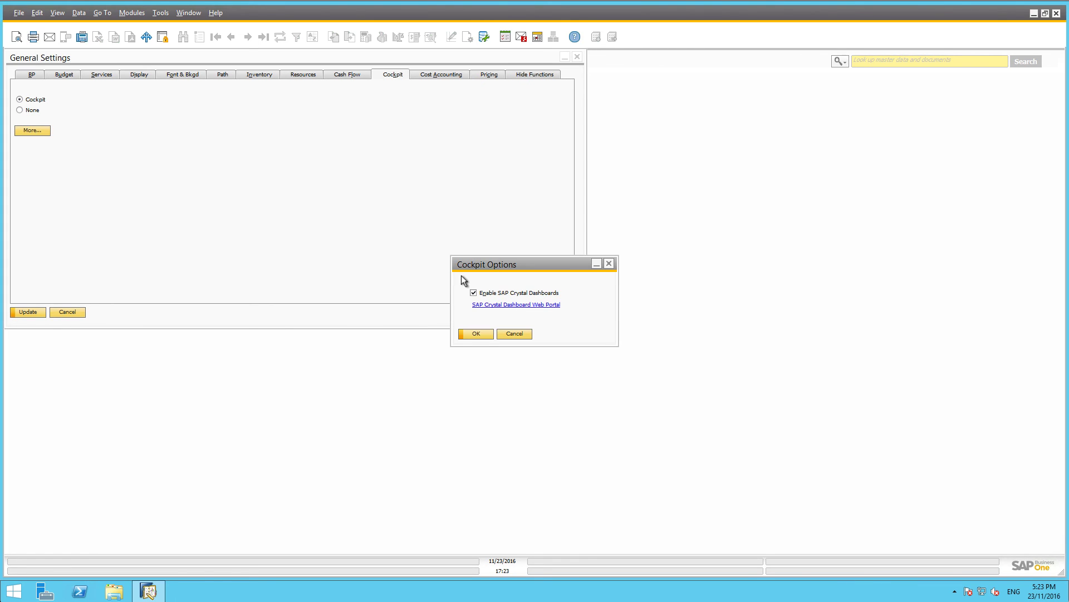
click(476, 333)
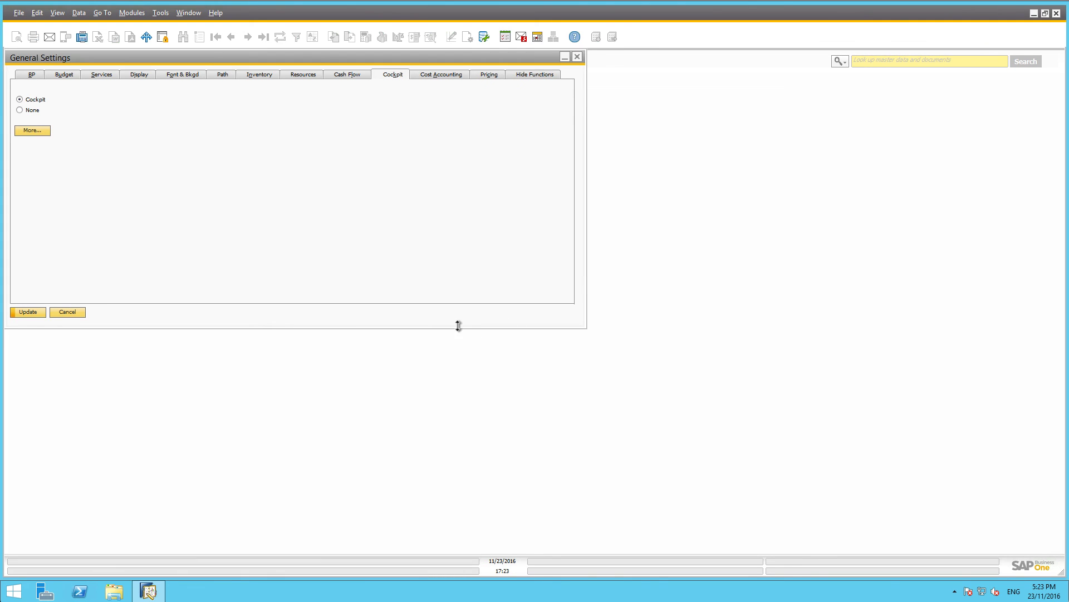
click(28, 313)
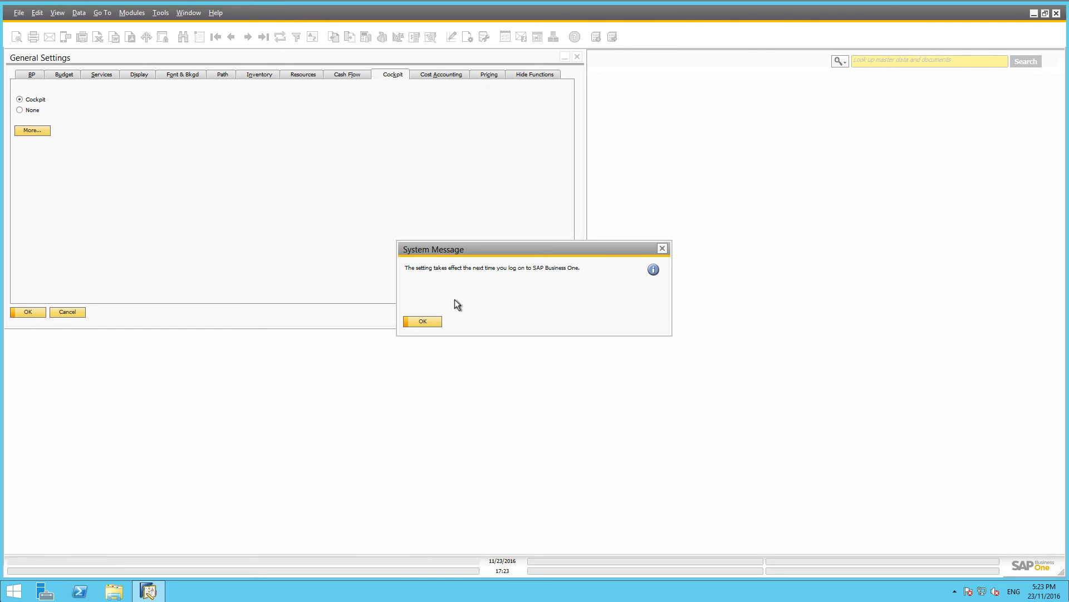
click(432, 322)
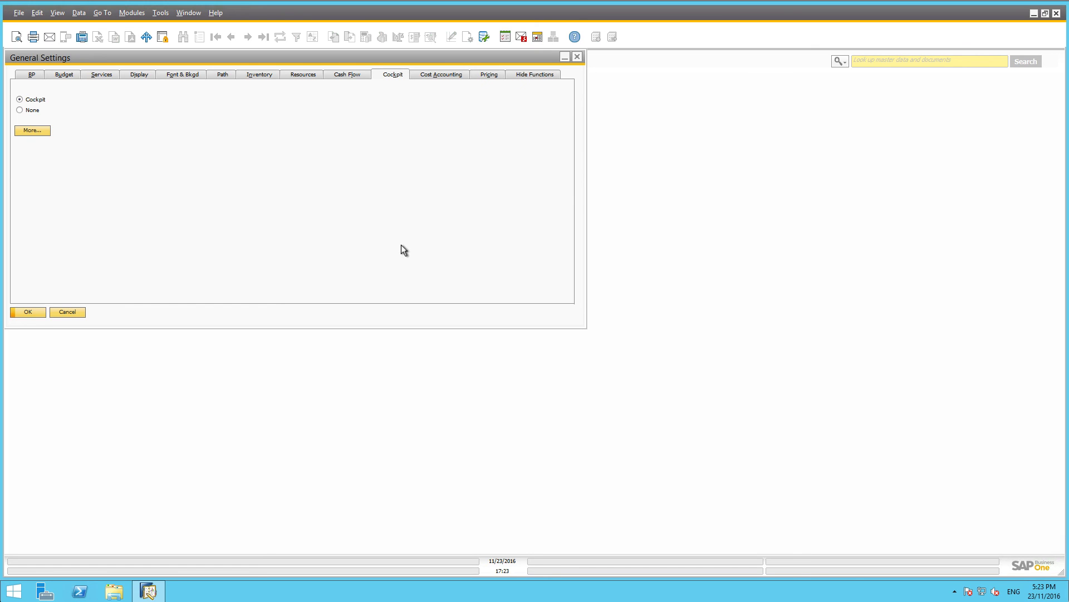
Enable My Cockpit from Tools > Cockpit, tick Remember My Answer, and close General Settings.
click(165, 16)
mouse_move(198, 212)
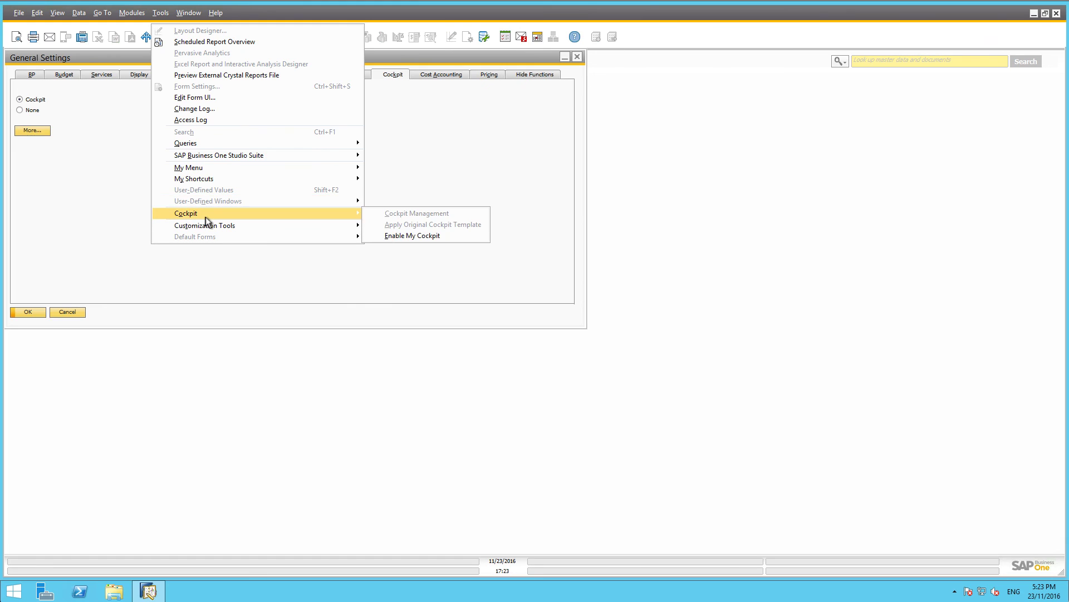
click(428, 239)
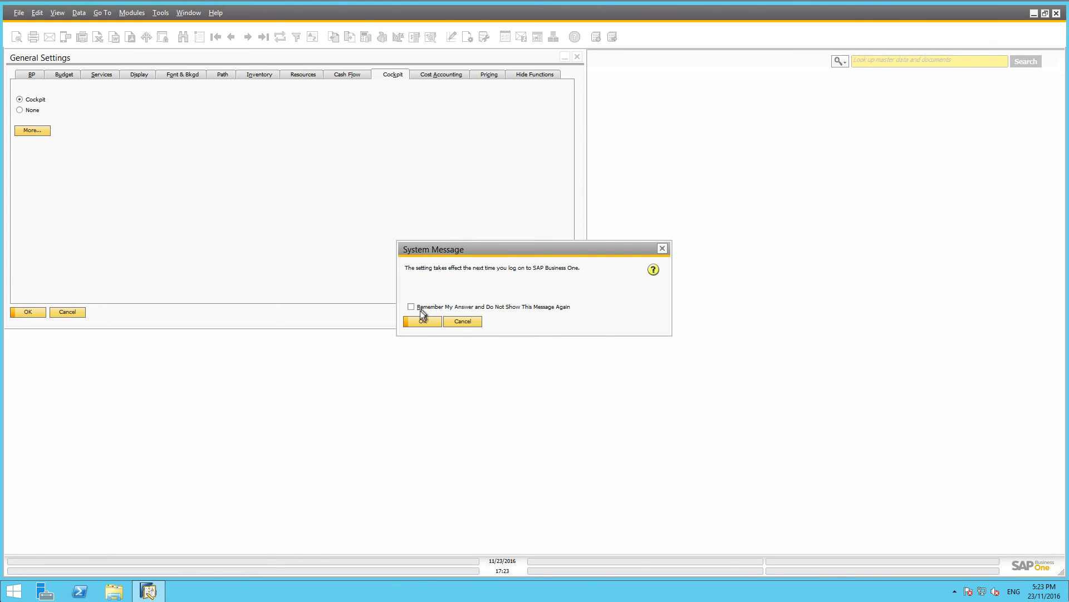
click(411, 307)
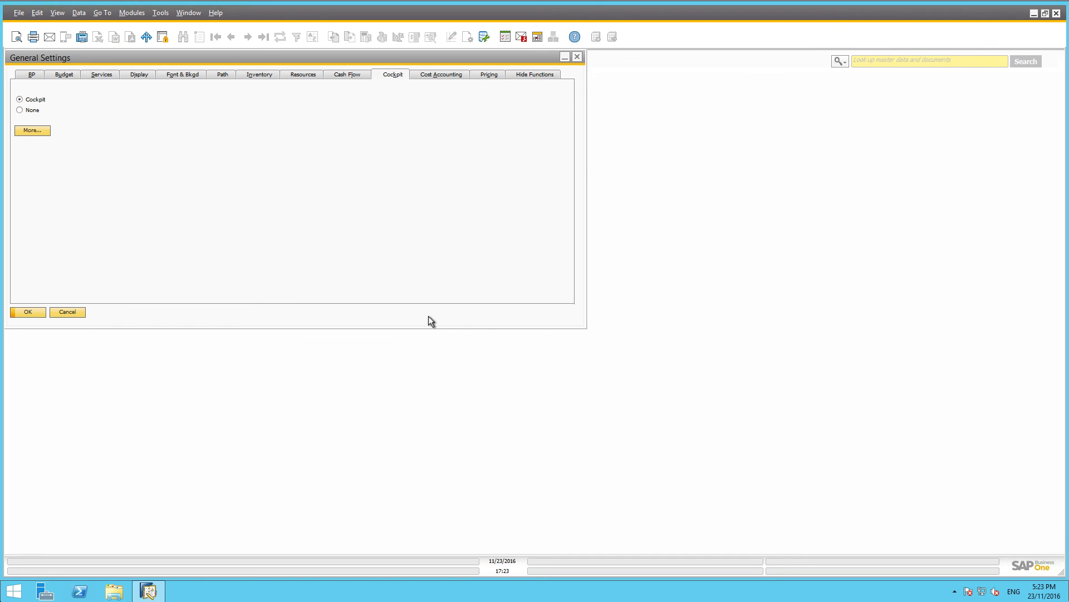
click(27, 311)
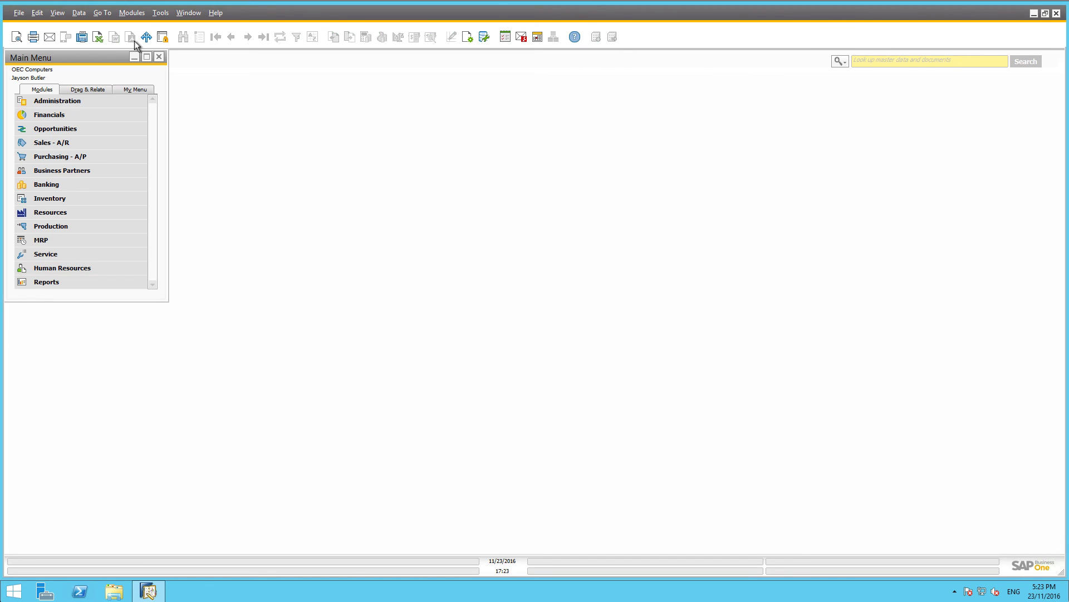
Exit SAP Business One via File > Exit, confirming with Yes.
click(17, 13)
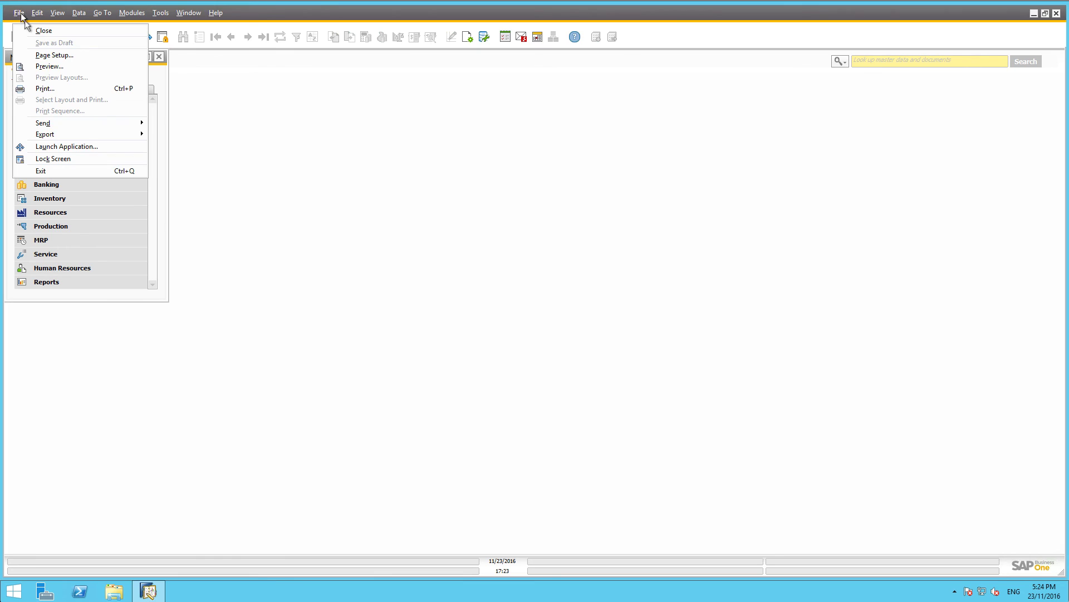
click(45, 171)
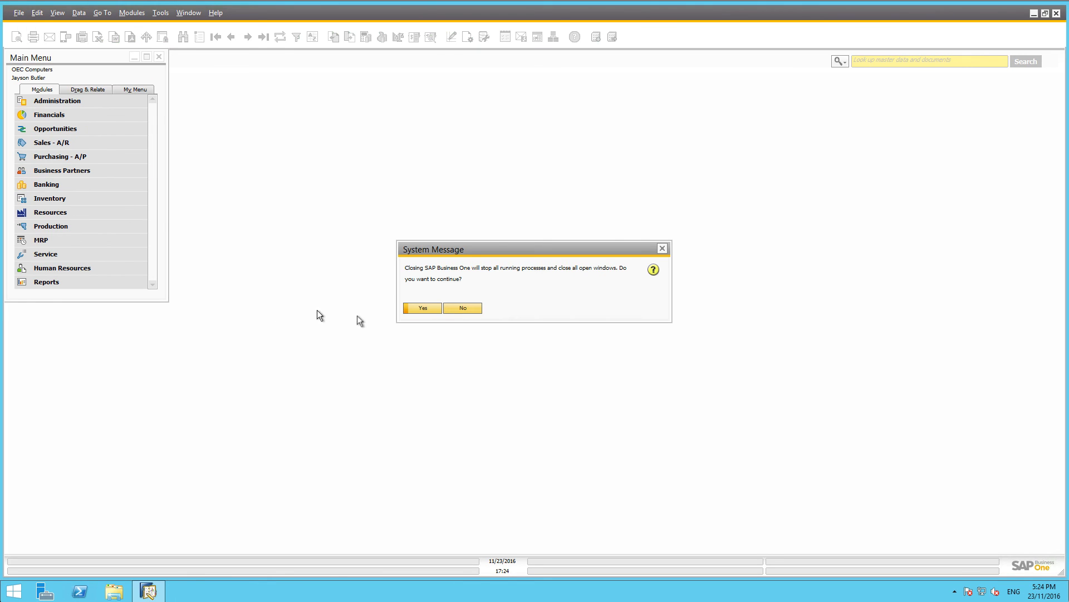
click(422, 308)
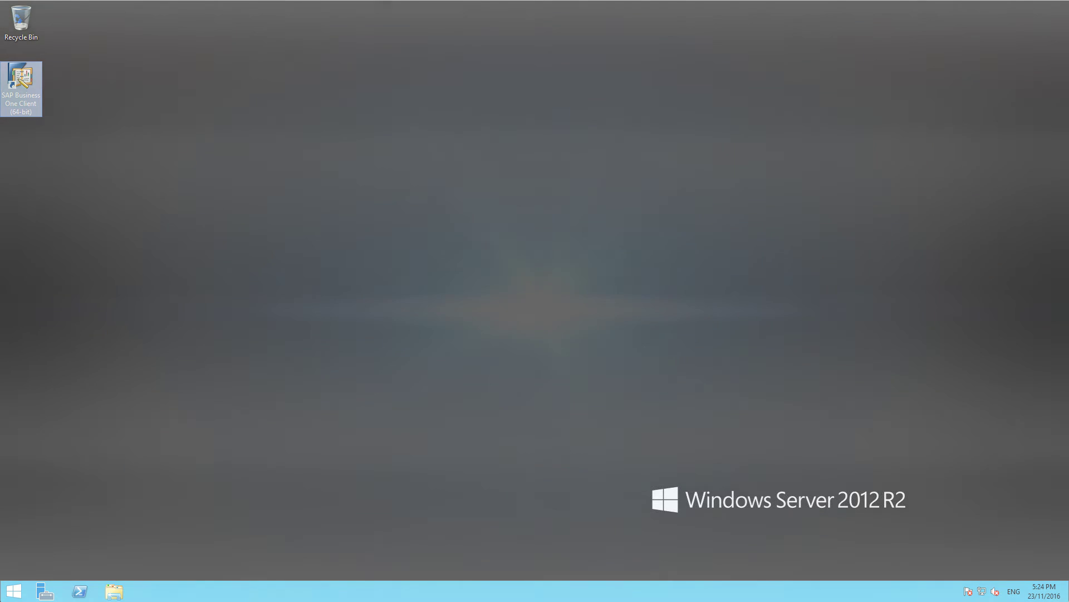
click(920, 0)
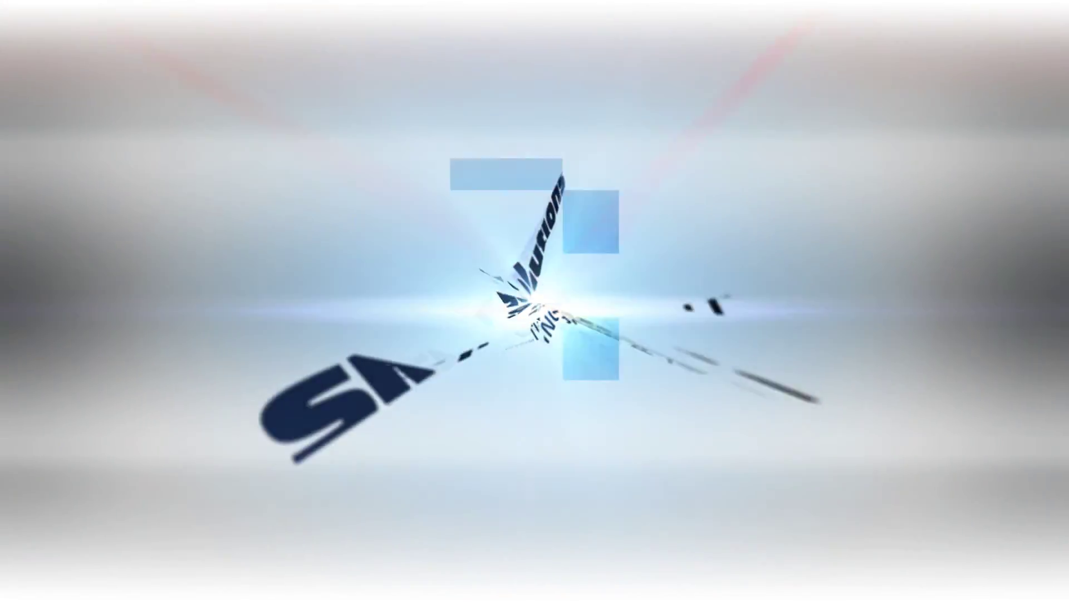